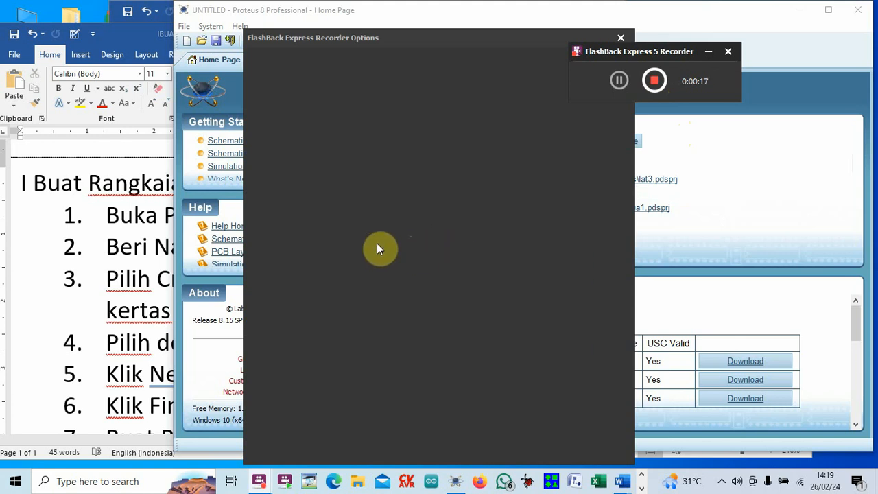
Read the numbered Proteus circuit instructions in the Word document and return to the Proteus home page.
left_click(43, 261)
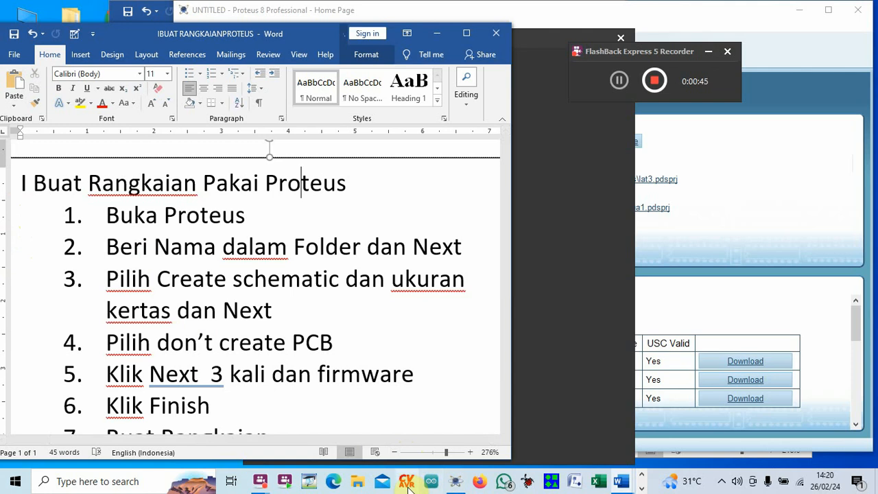
left_click(455, 484)
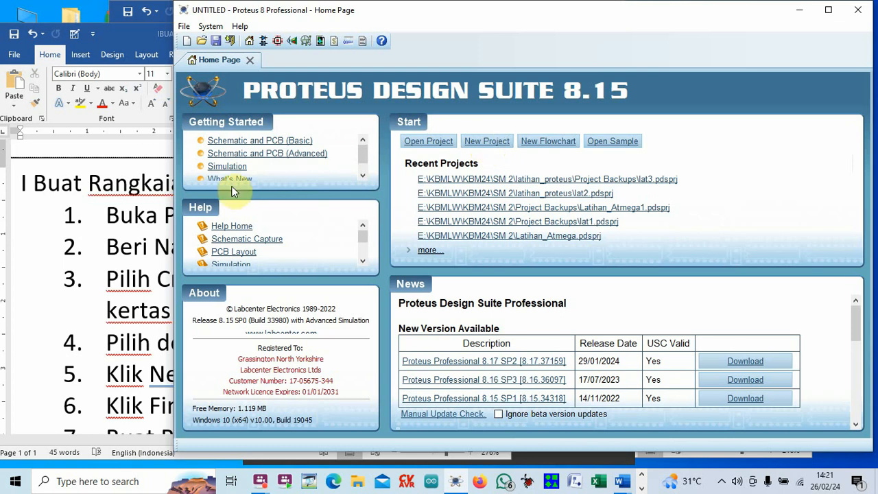
left_click(125, 246)
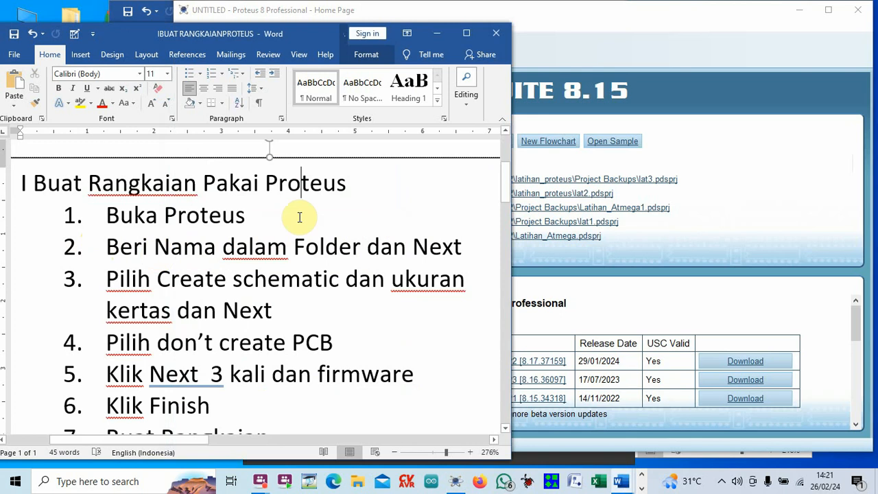
left_click(804, 251)
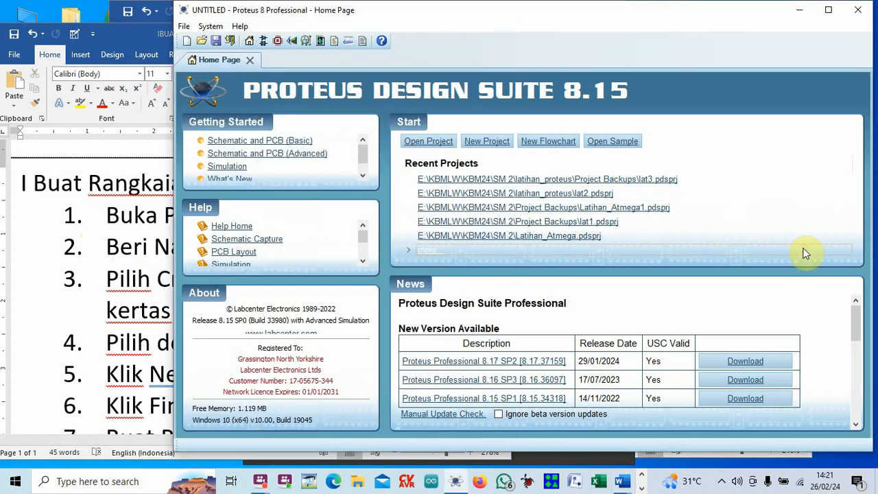
Start a new project and name it lat4.
left_click(486, 141)
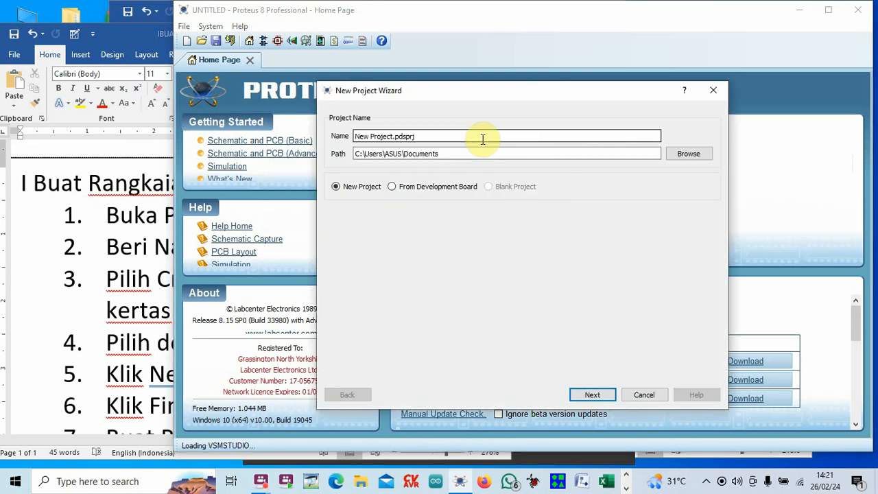
left_click(446, 135)
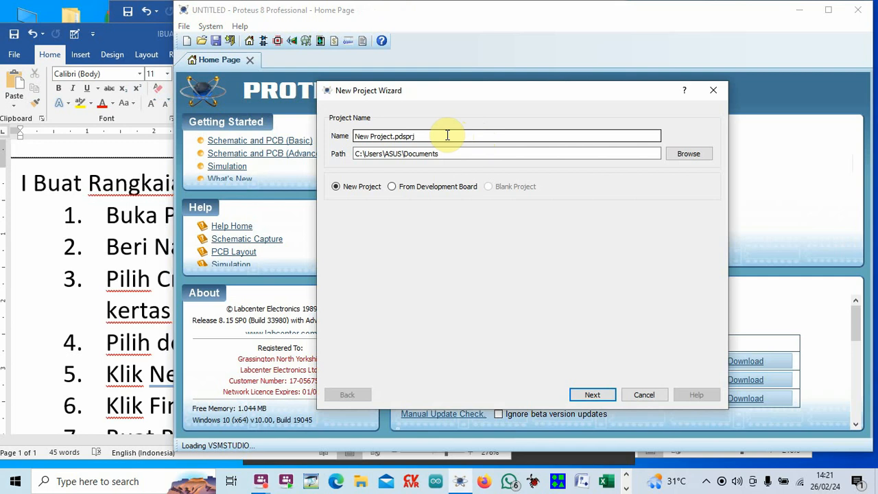
key("BackSpace")
key("BackSpace")
key("BackSpace")
key("BackSpace")
key("BackSpace")
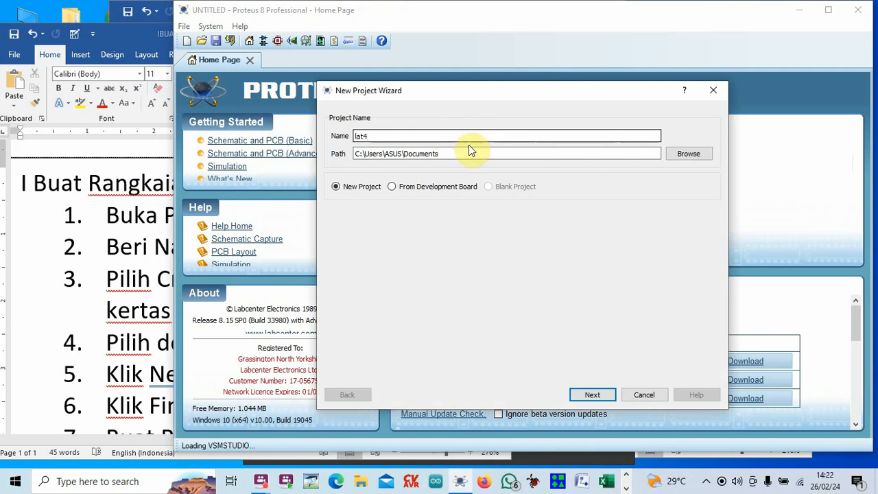
Set the project's save location to the latihan_proteus folder inside SM 2 and accept the name and path.
left_click(465, 150)
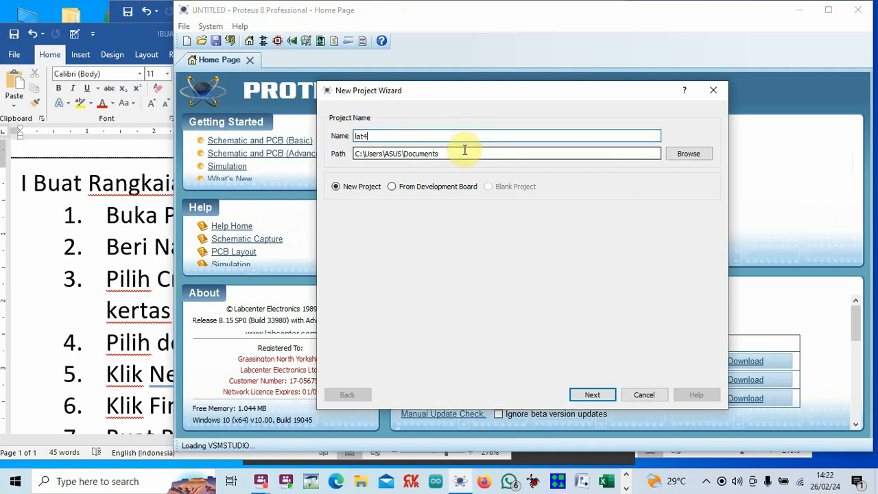
left_click(679, 154)
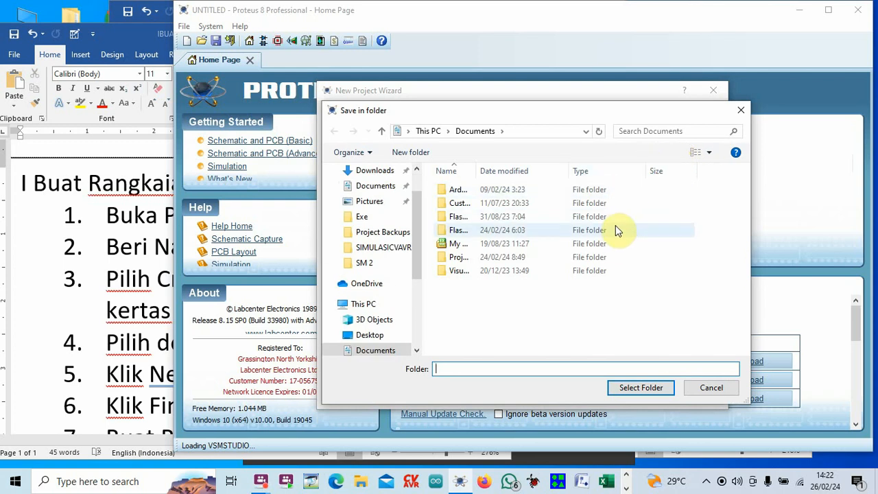
left_click(364, 268)
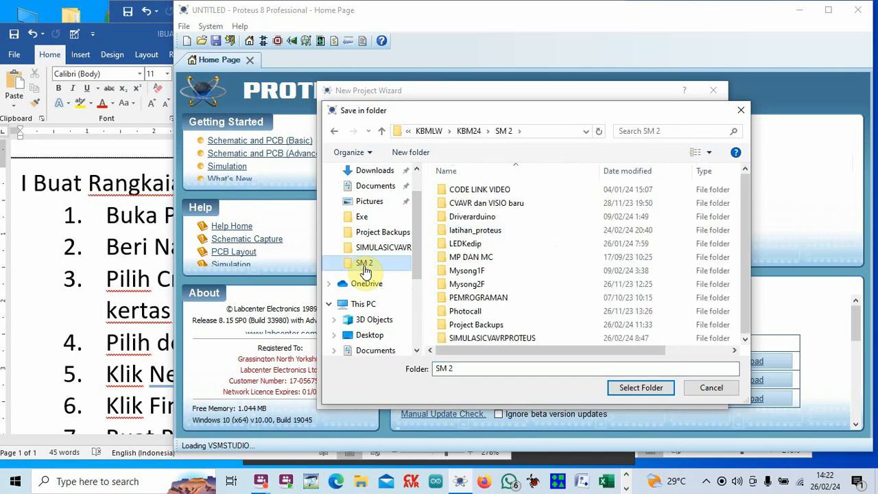
left_click(485, 234)
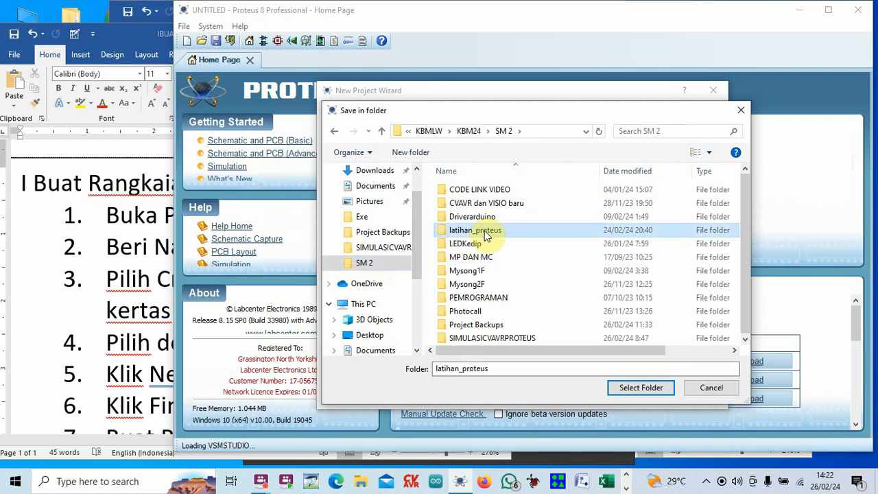
left_click(625, 388)
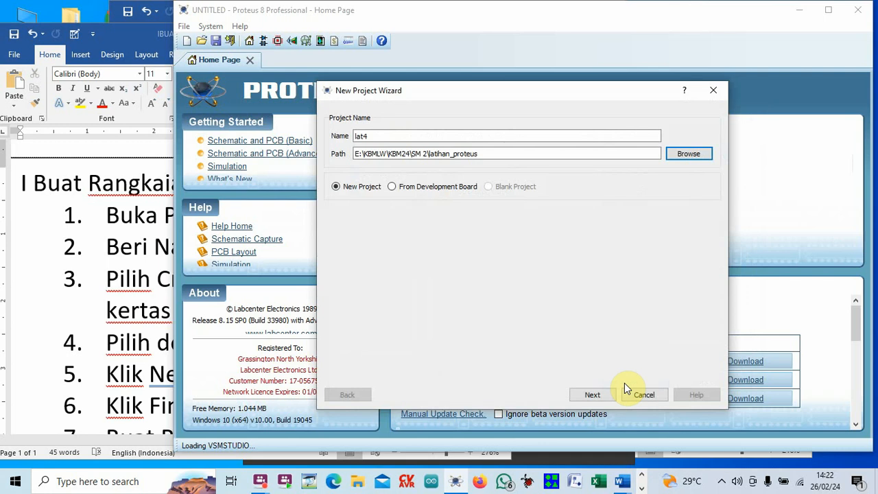
left_click(592, 395)
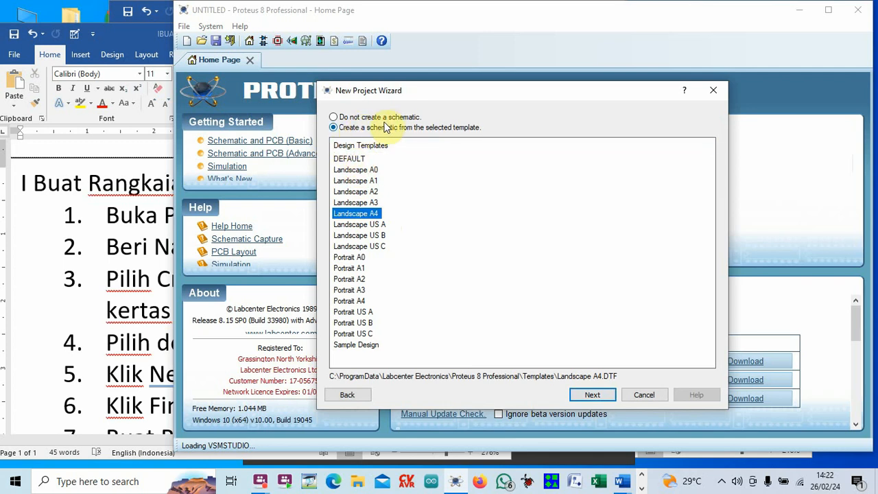
Choose to create the schematic from the Landscape A4 template, without a PCB layout.
left_click(334, 118)
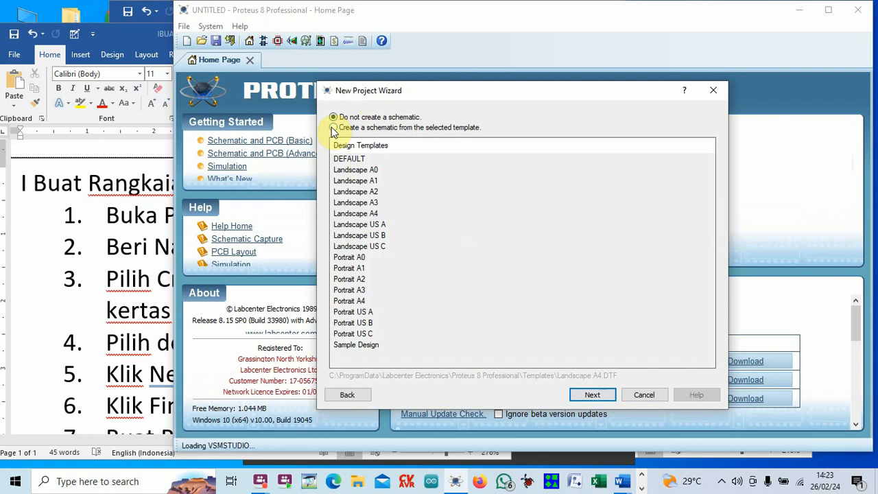
left_click(334, 128)
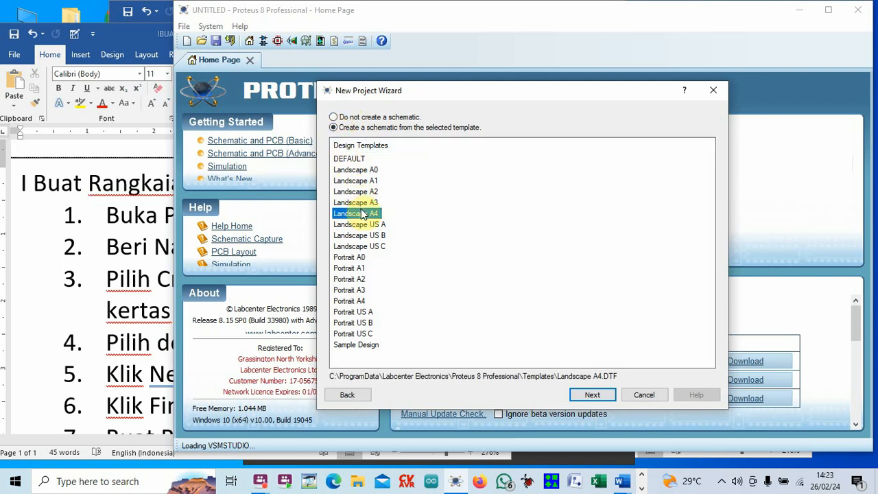
left_click(589, 396)
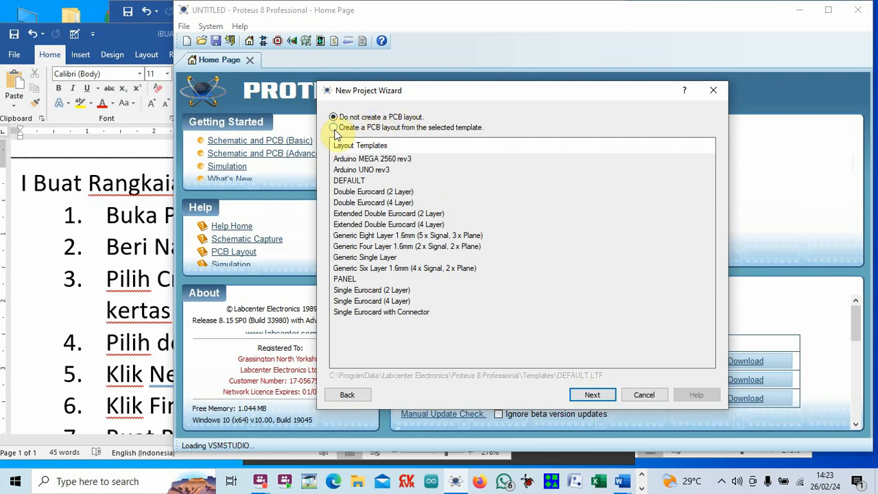
left_click(591, 394)
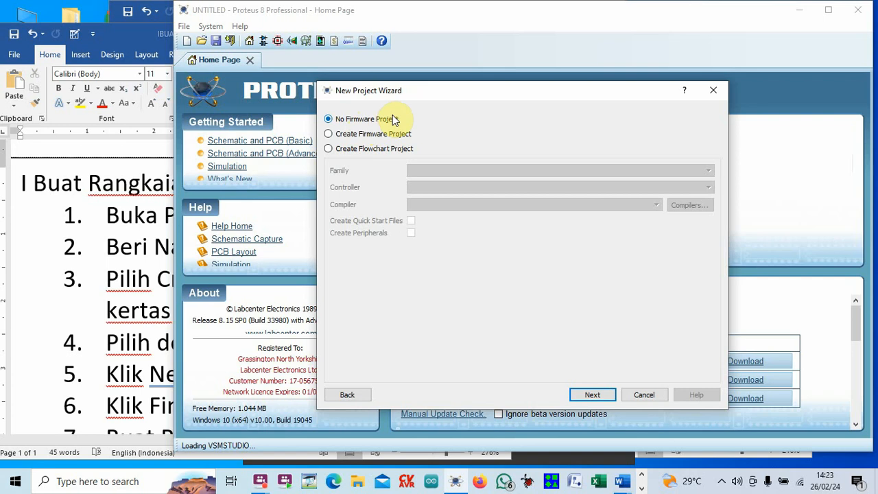
Choose to create a firmware project for the AVR family with the AVRASM (Proteus) compiler.
left_click(328, 135)
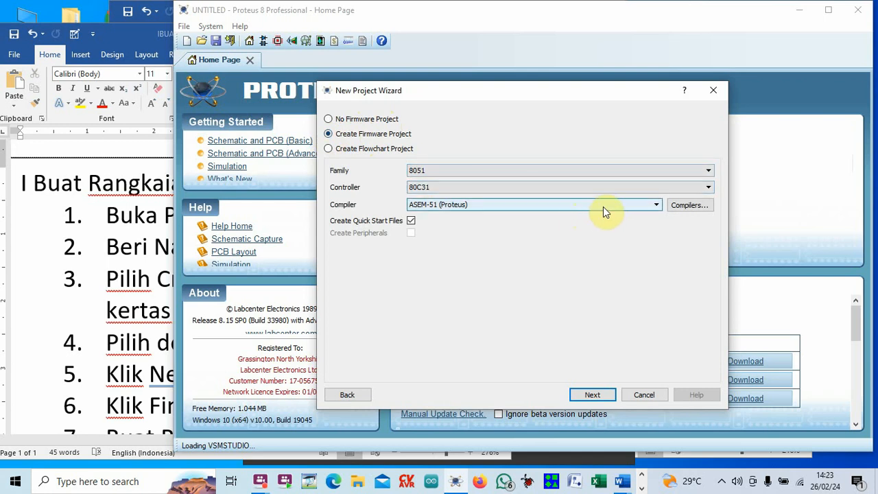
left_click(655, 207)
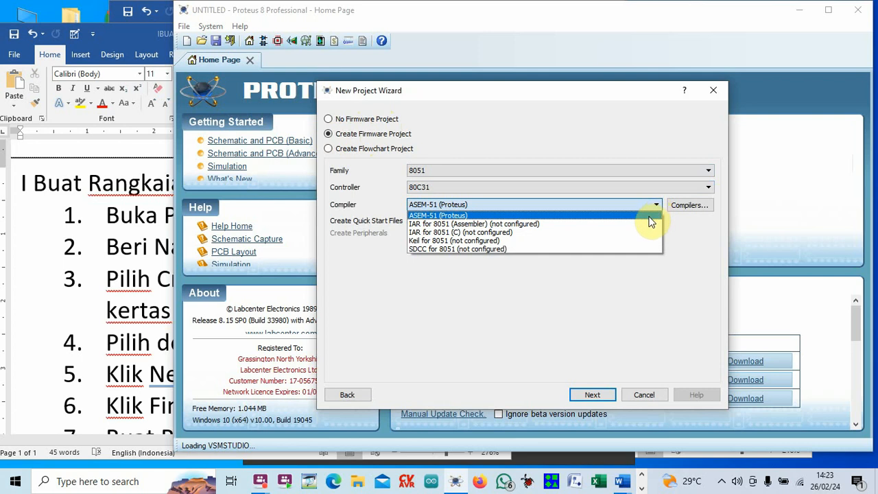
left_click(488, 241)
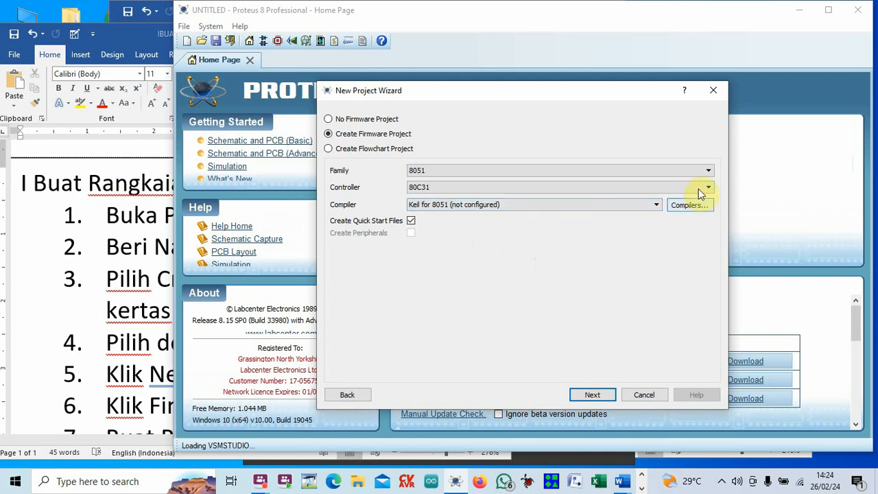
left_click(708, 171)
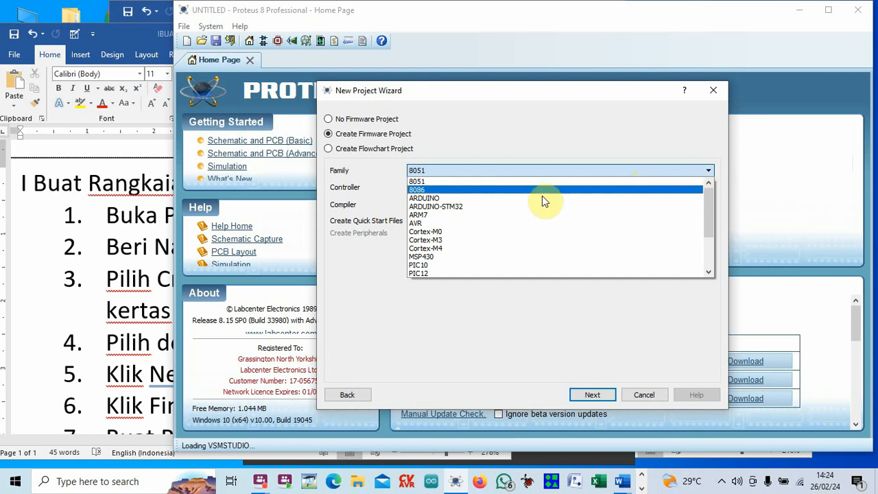
left_click(418, 223)
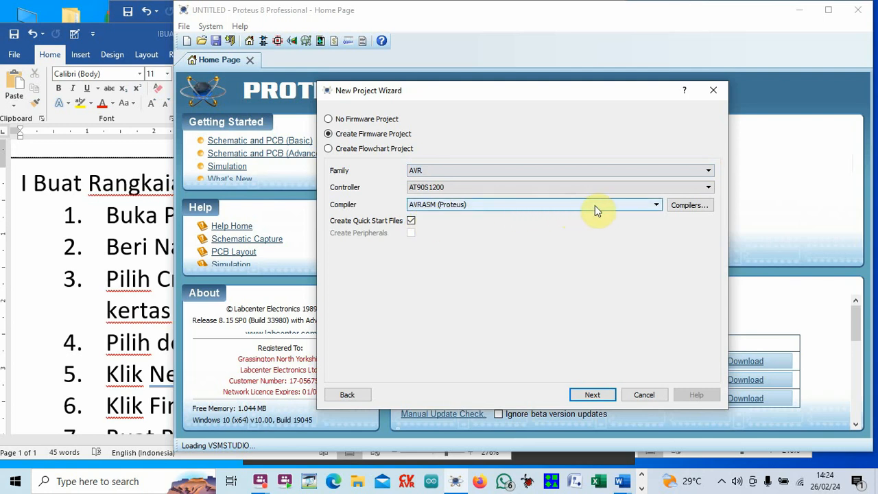
left_click(656, 205)
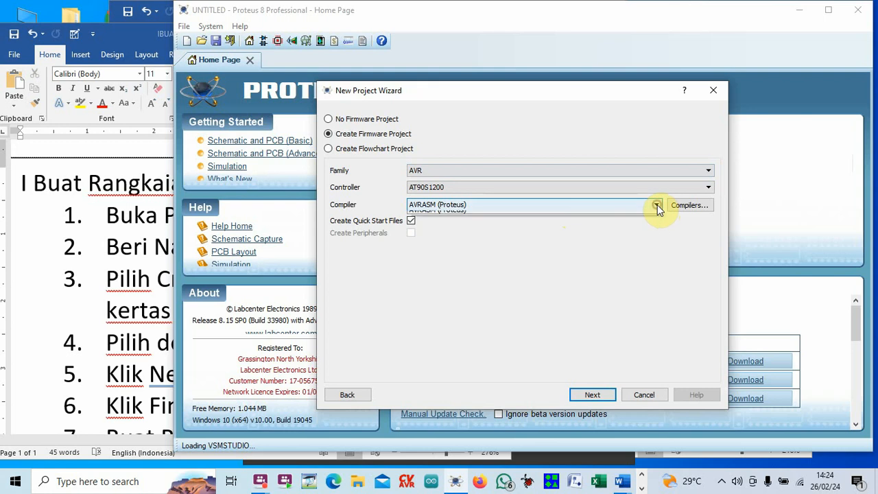
left_click(594, 206)
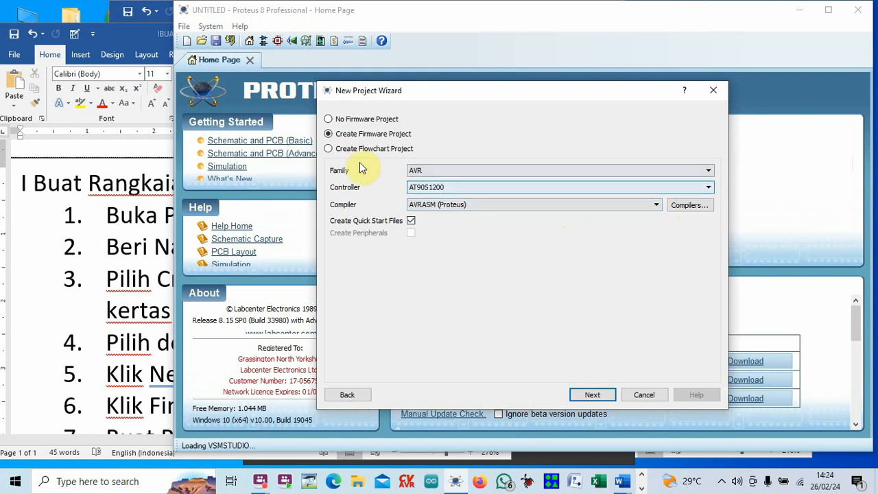
Set the firmware controller to ATmega16 and finish creating the project.
left_click(447, 189)
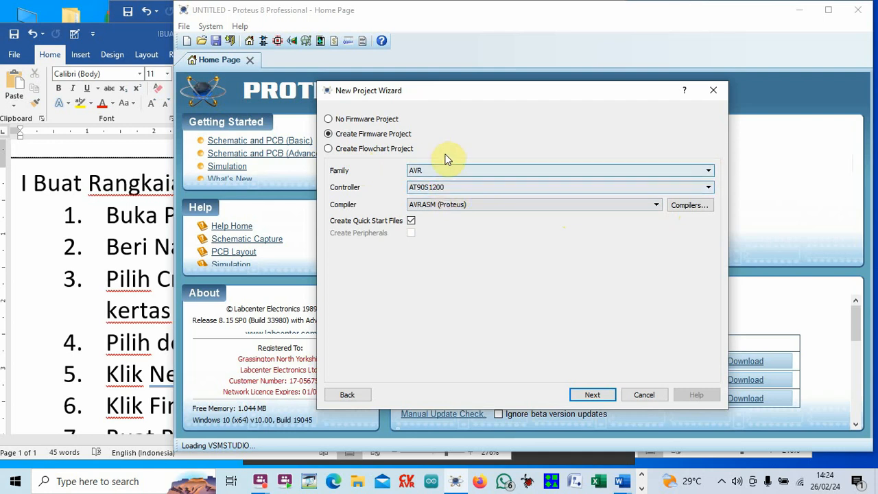
left_click(709, 190)
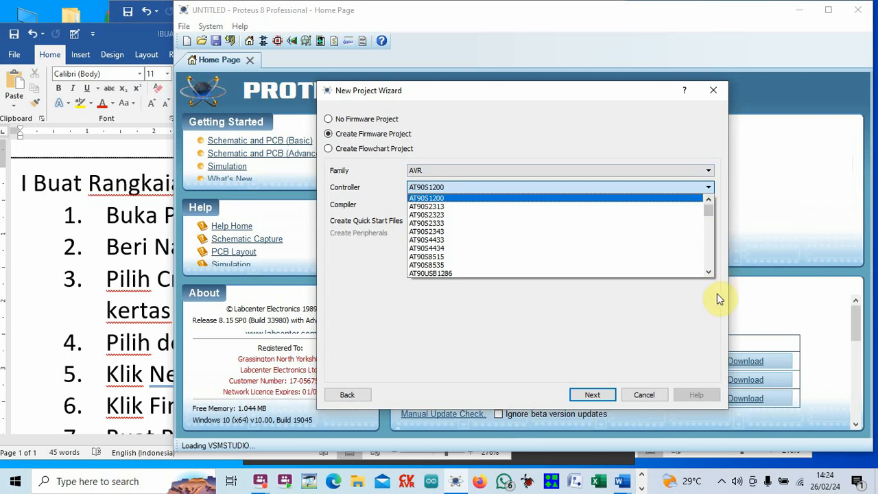
left_click(709, 274)
left_click(709, 275)
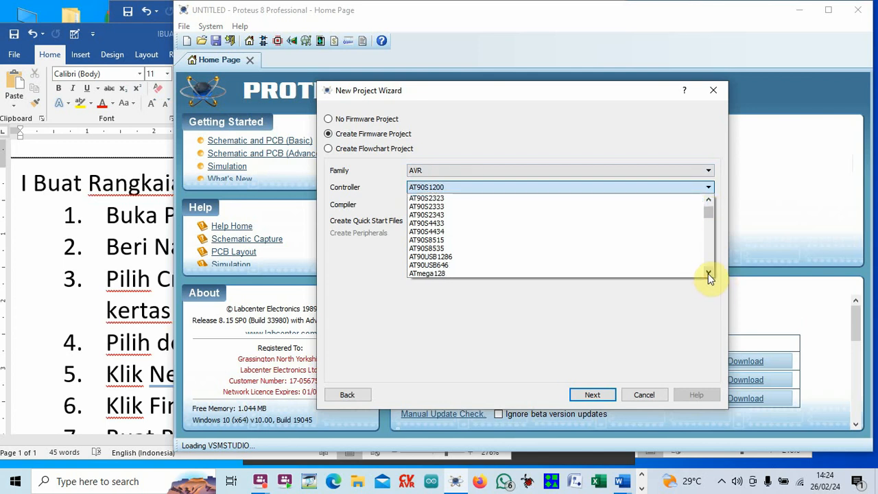
left_click(709, 274)
left_click(709, 275)
left_click(709, 275)
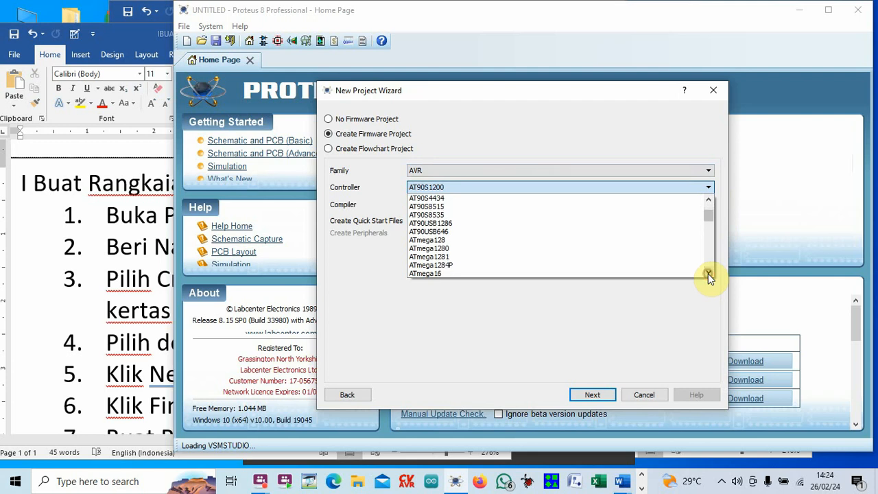
left_click(709, 274)
left_click(709, 274)
left_click(709, 274)
left_click(709, 274)
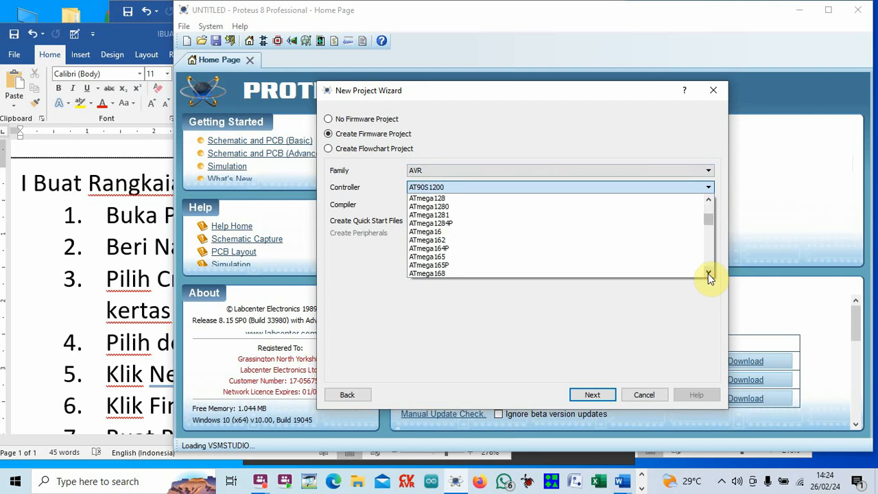
left_click(440, 232)
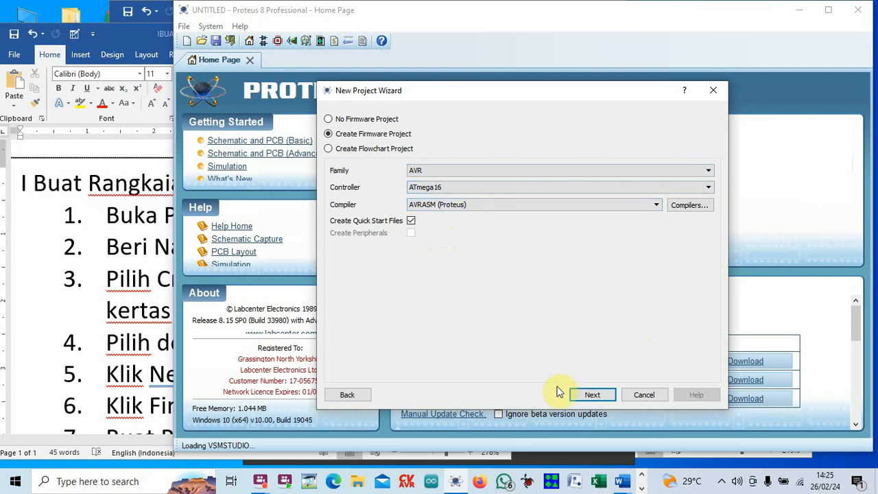
left_click(594, 395)
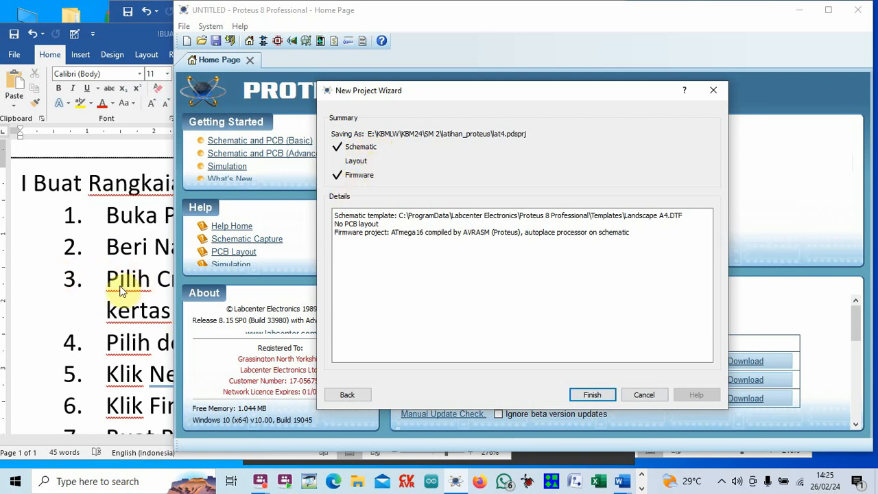
left_click(594, 395)
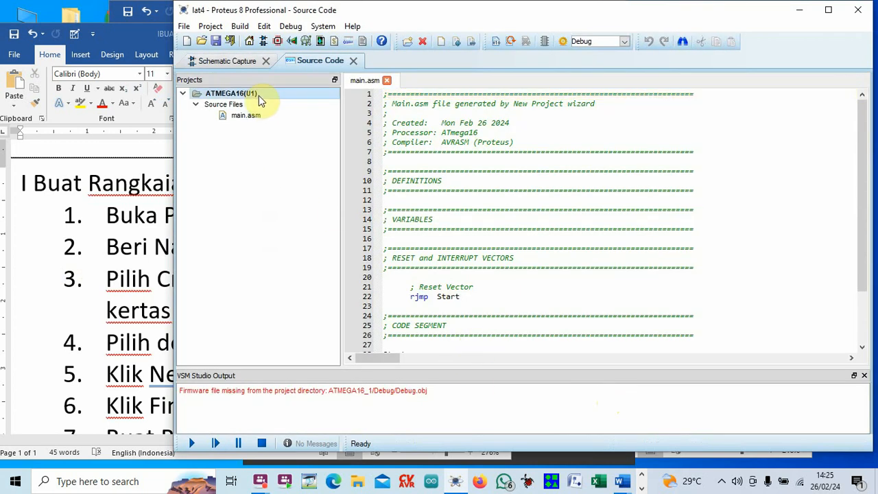
Review the new project's schematic and its main.asm source code, ending on the schematic sheet.
left_click(226, 62)
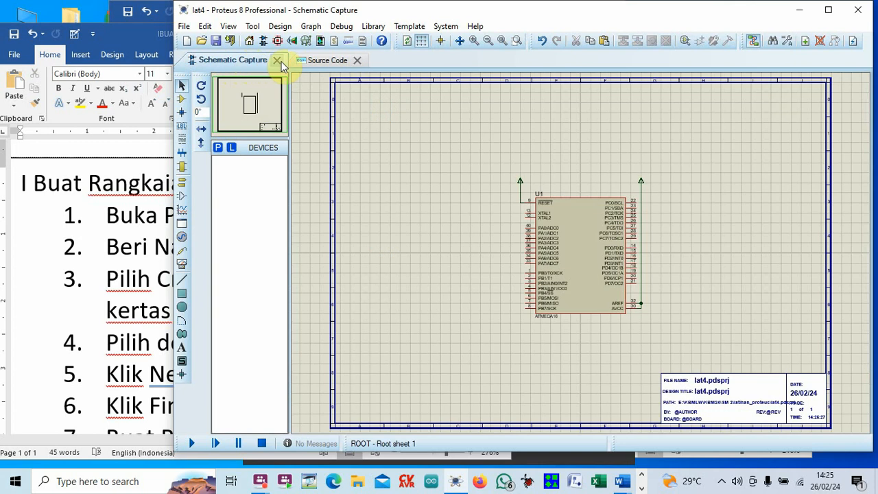
left_click(328, 61)
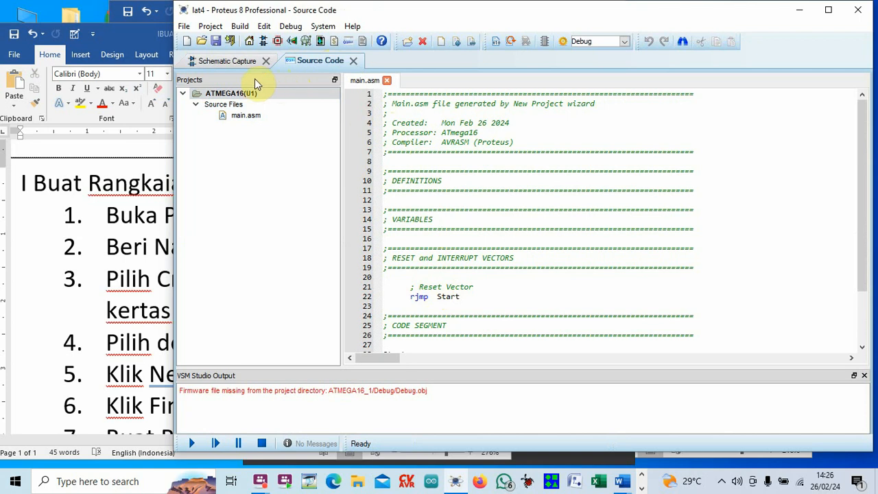
left_click(213, 61)
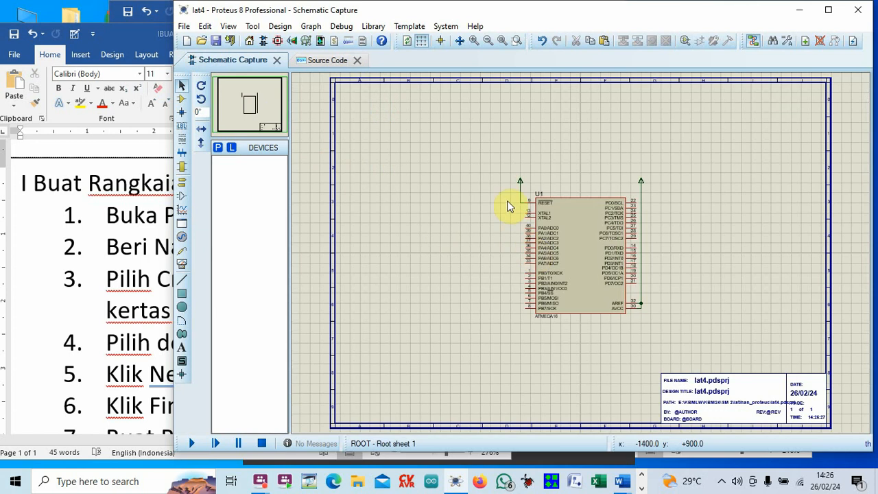
Search the device library for "res" and add the generic resistor RES to the schematic's device list.
left_click(474, 43)
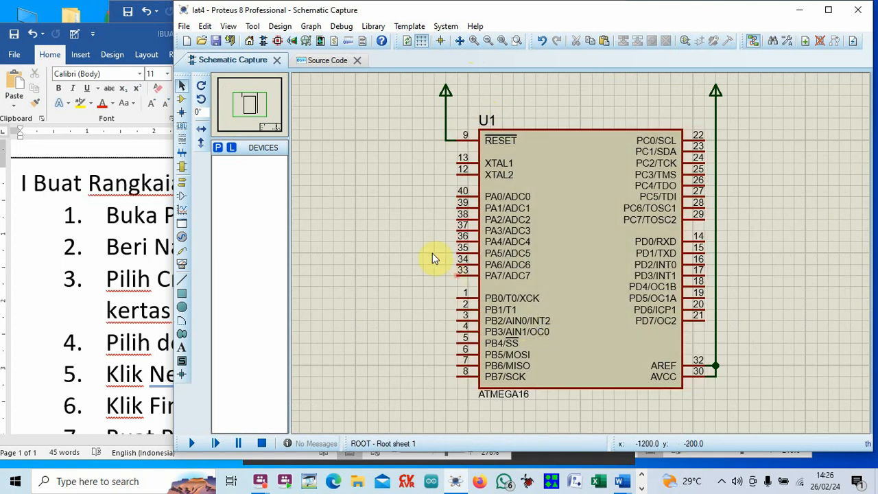
left_click(263, 111)
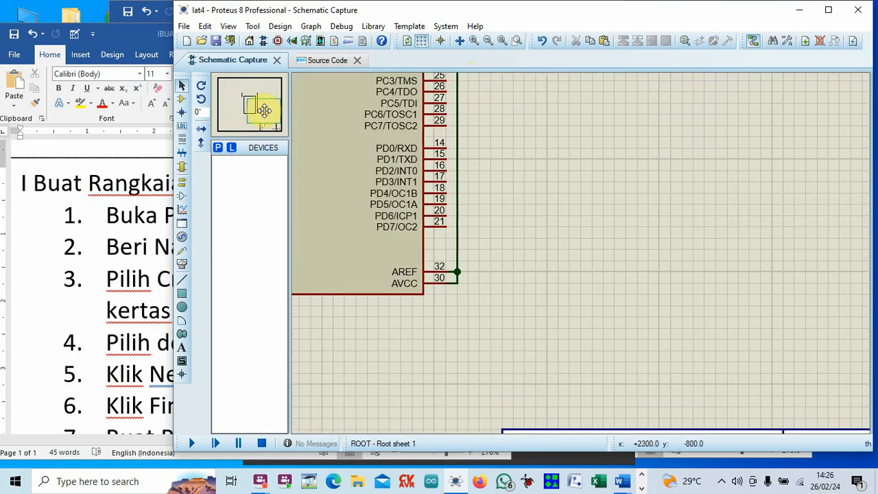
left_click_drag(258, 105, 255, 101)
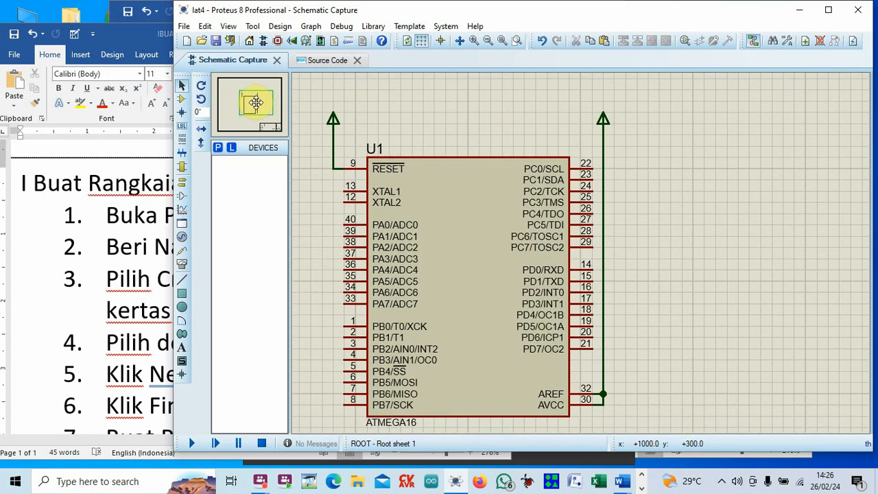
mouse_move(255, 102)
left_mouse_down()
mouse_move(270, 127)
mouse_move(249, 106)
mouse_move(198, 84)
mouse_move(233, 86)
mouse_move(221, 89)
mouse_move(251, 107)
left_mouse_up()
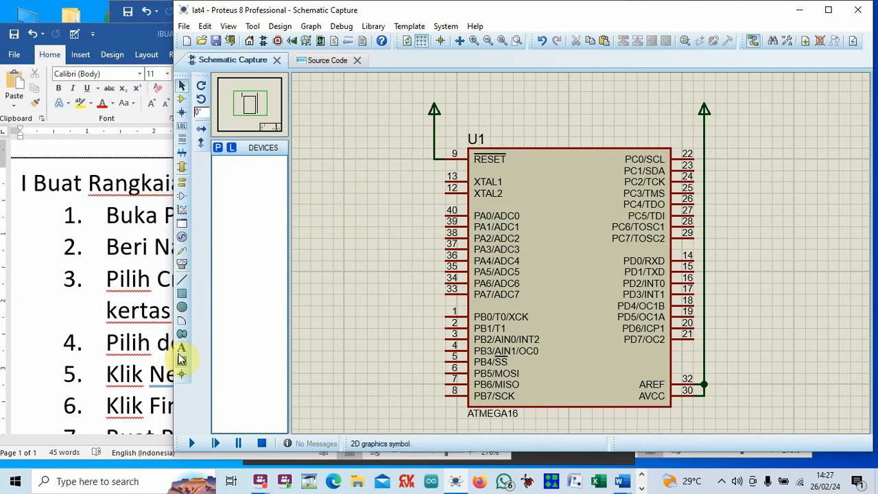
left_click(182, 102)
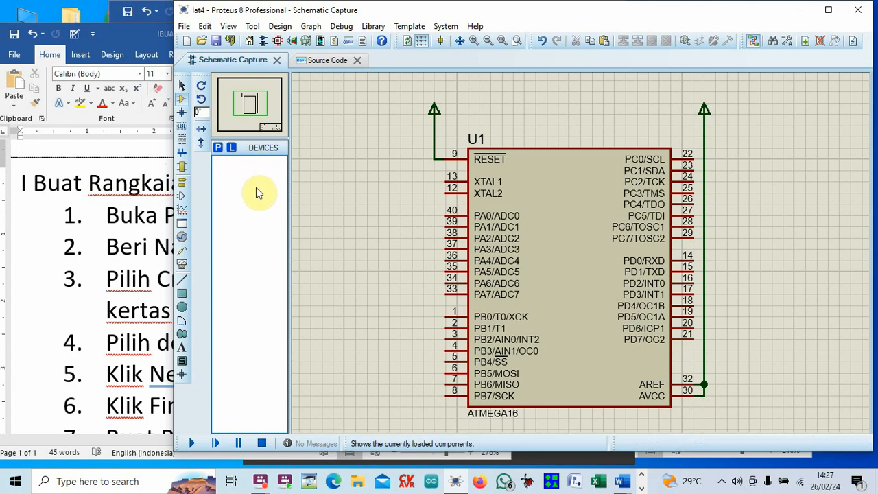
left_click(217, 148)
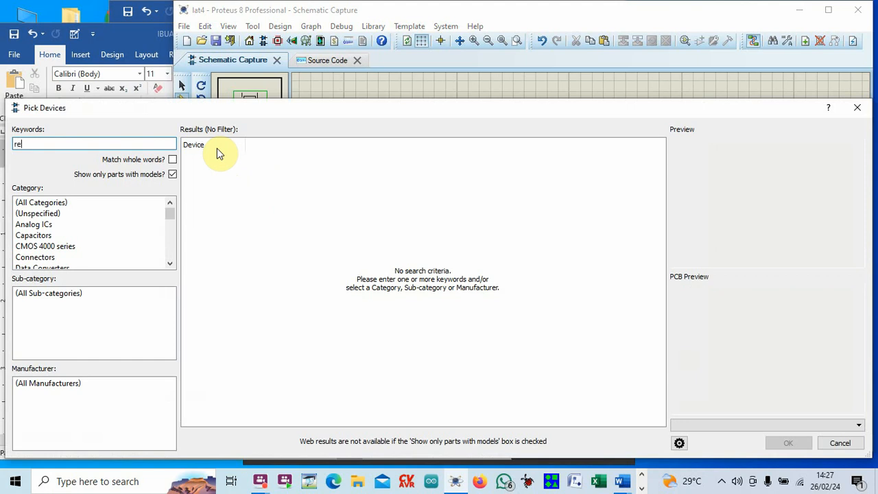
type("res")
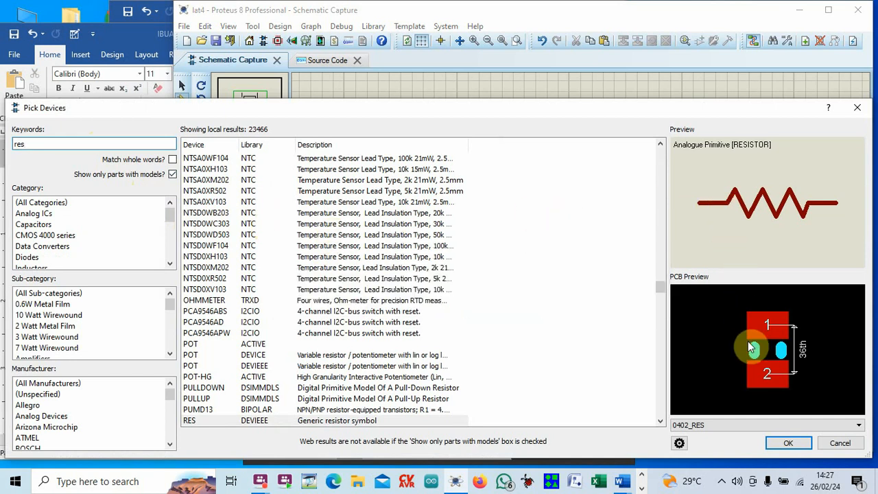
left_click(785, 443)
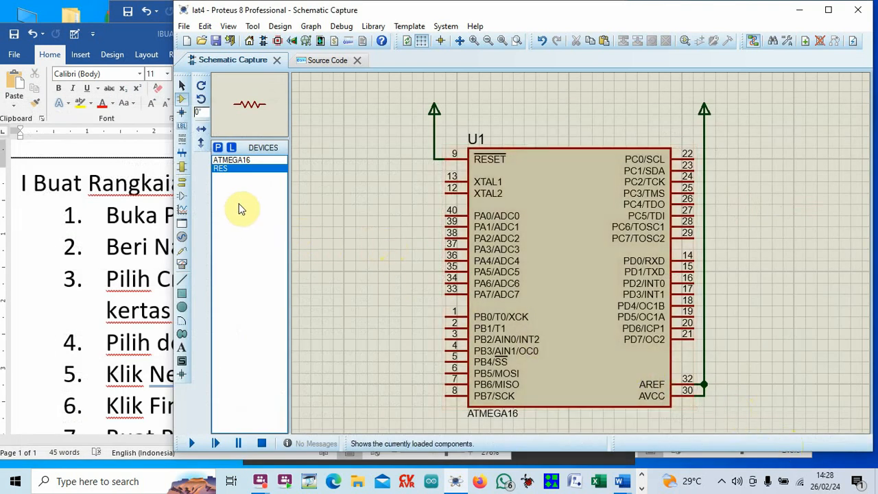
Search the device library for "led" and add the animated LED-YELLOW model to the device list.
left_click(218, 148)
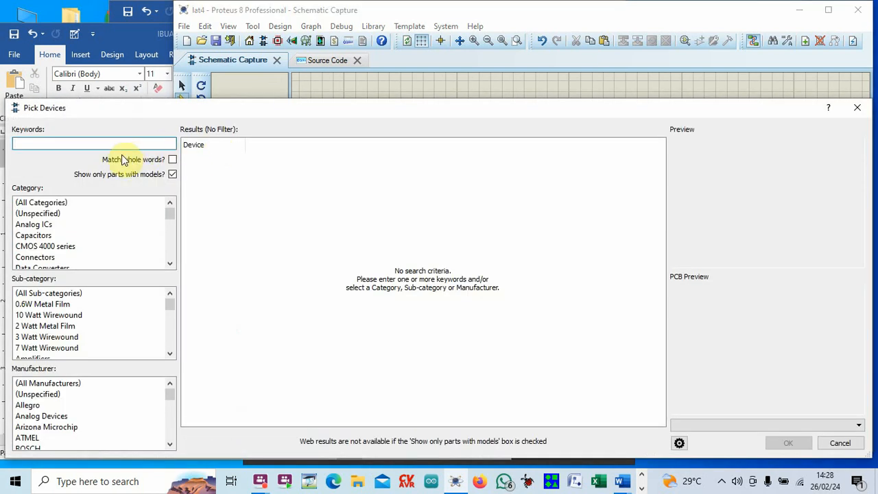
type("led")
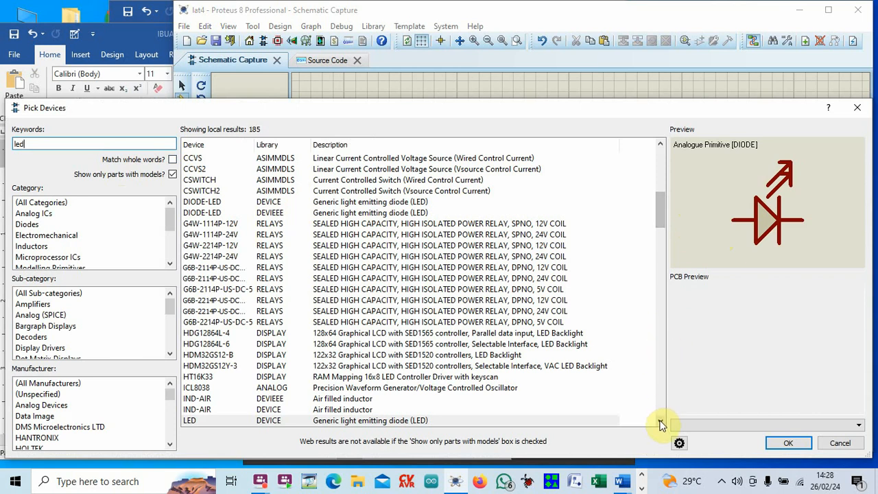
left_click_drag(660, 423, 660, 423)
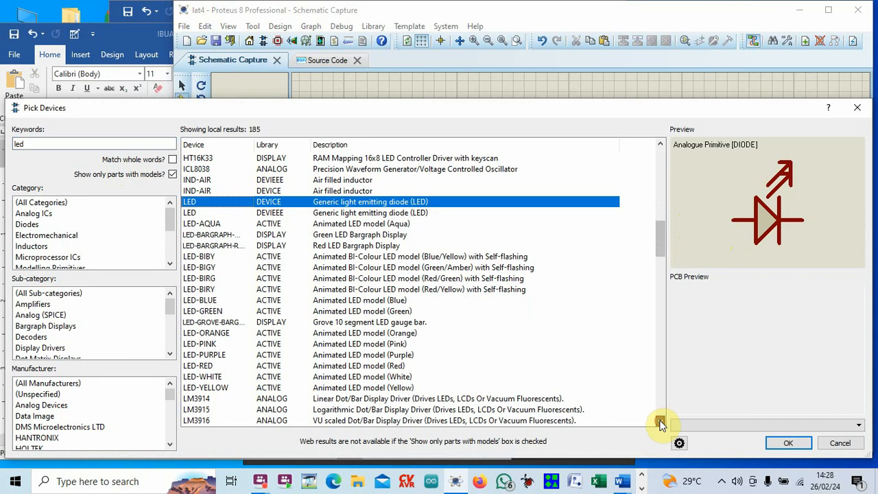
left_click(218, 388)
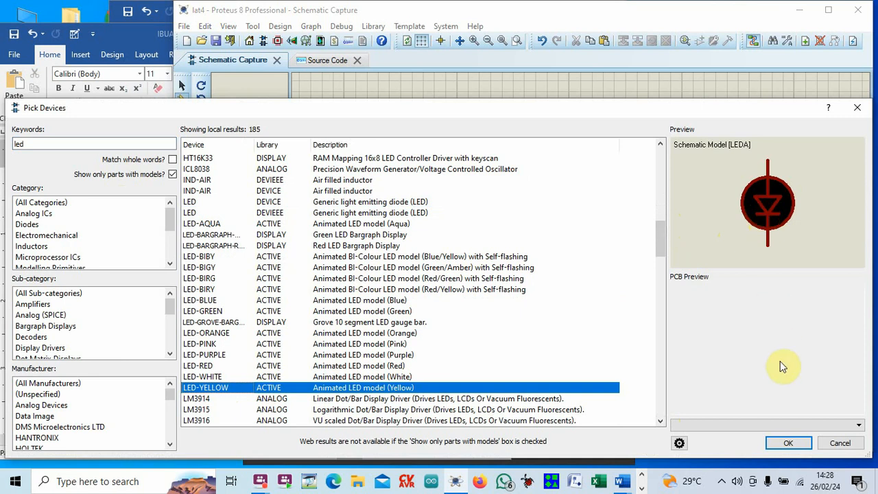
left_click(786, 442)
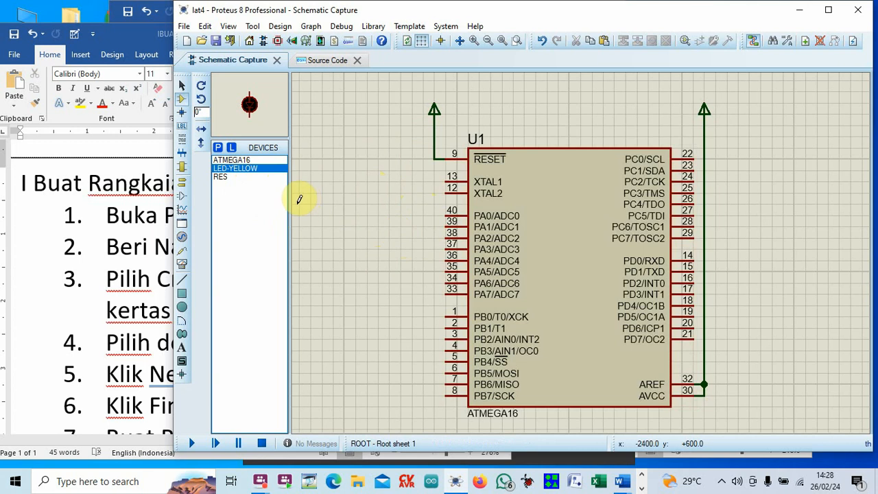
Place a horizontal RES resistor to the right of the ATmega16, level with its port D pins.
left_click(222, 177)
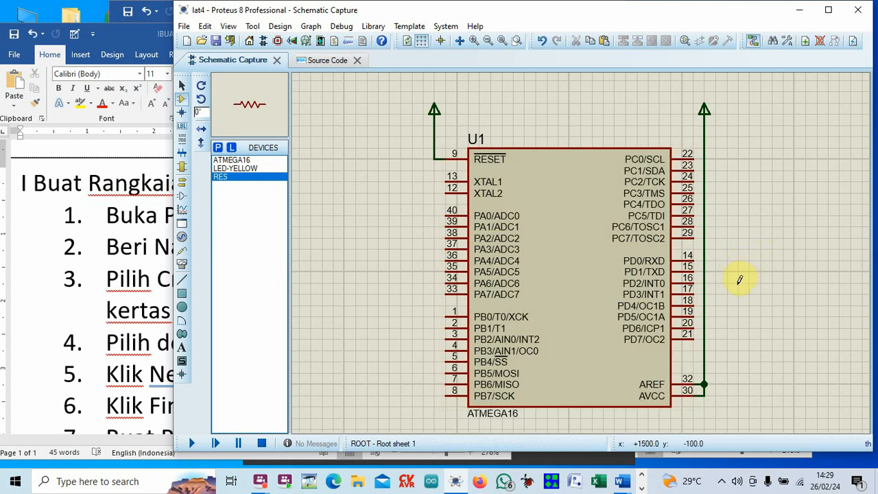
left_click(796, 257)
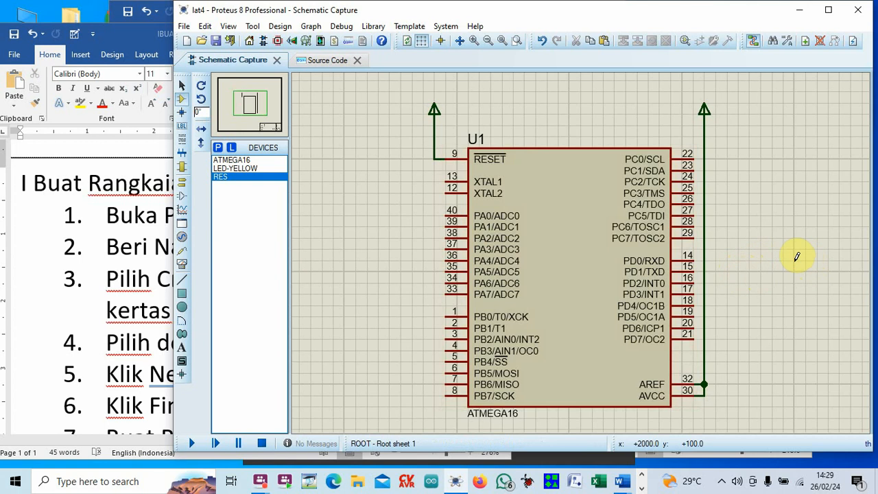
left_click(796, 257)
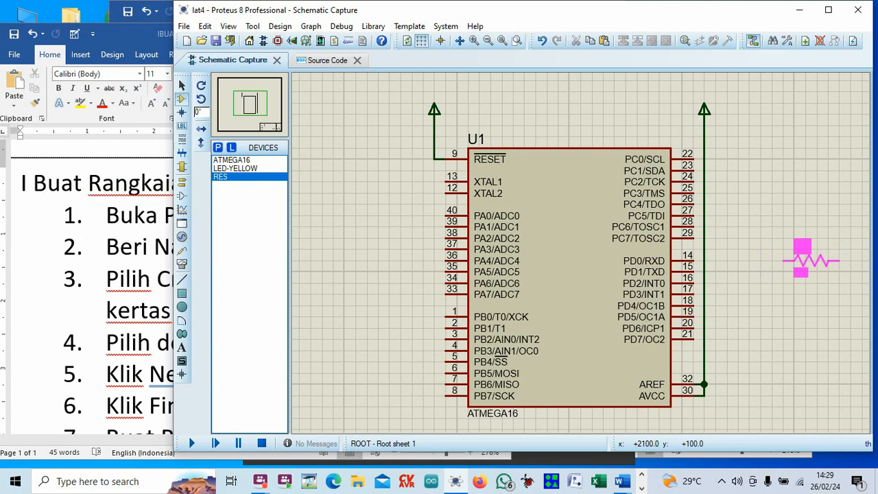
left_click(815, 257)
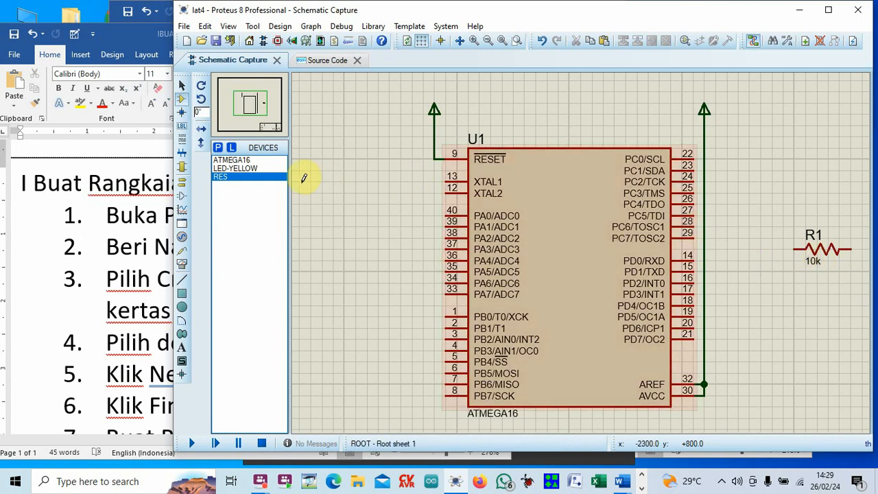
Place a second RES resistor directly below R1, to the right of the ATmega16.
left_click(233, 177)
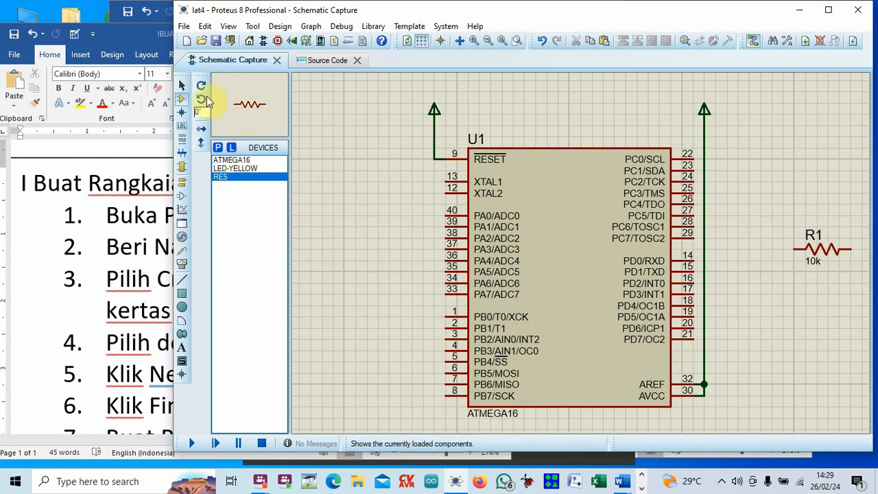
left_click(253, 106)
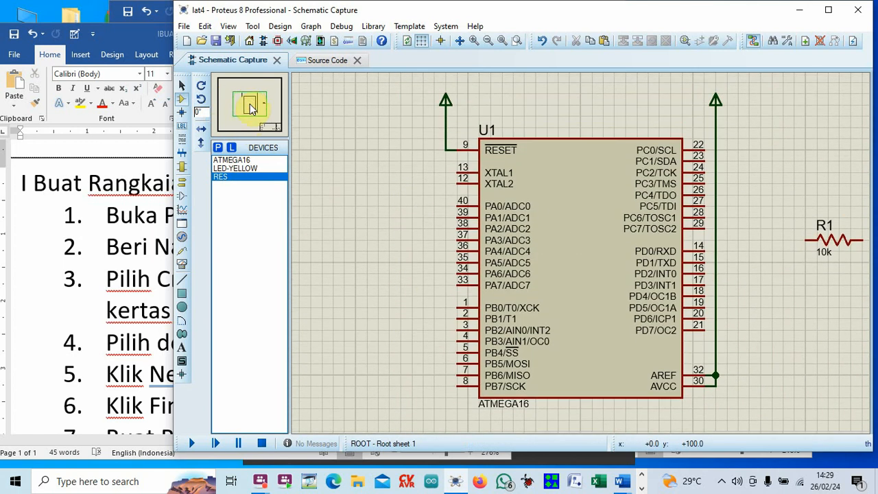
left_click(234, 180)
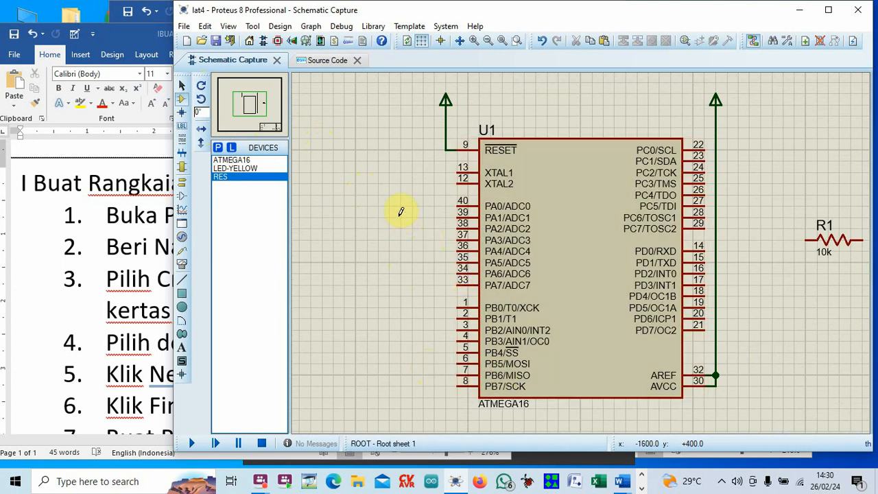
left_click(263, 109)
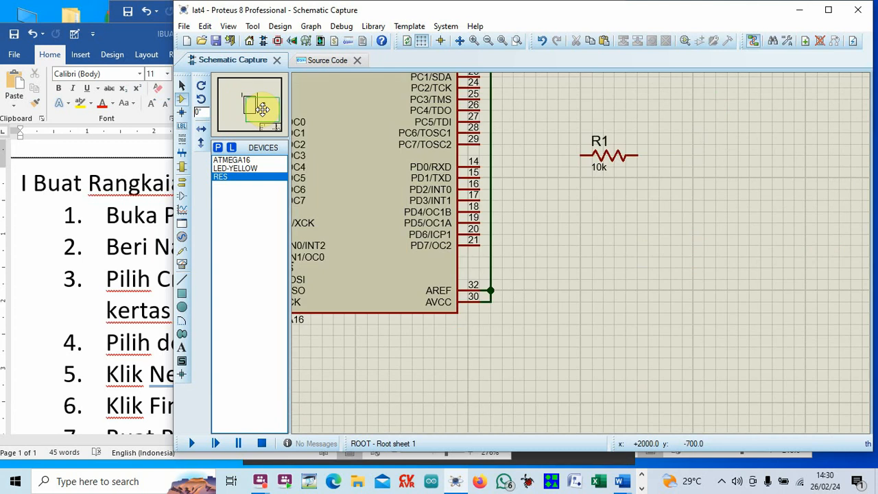
left_click_drag(263, 110, 255, 104)
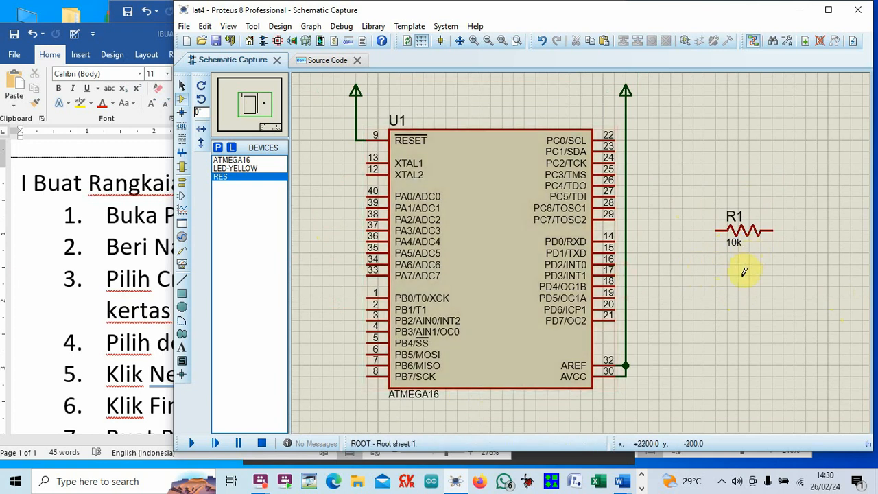
left_click(743, 272)
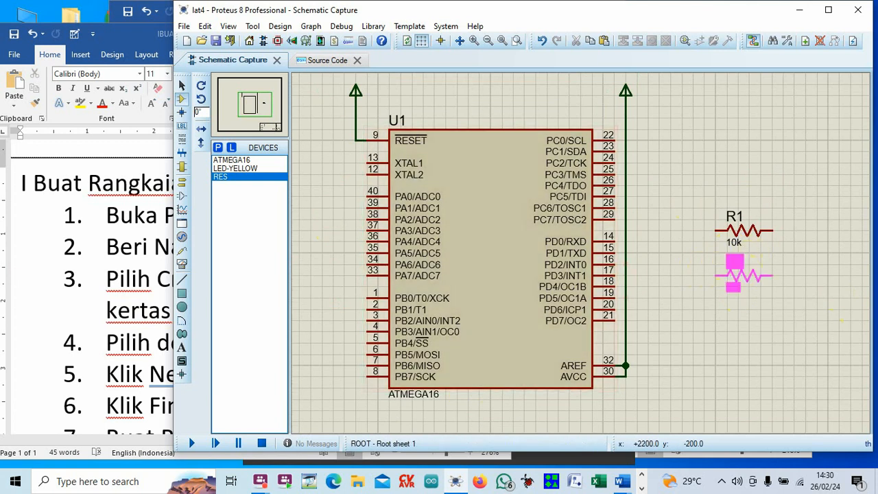
left_click(743, 282)
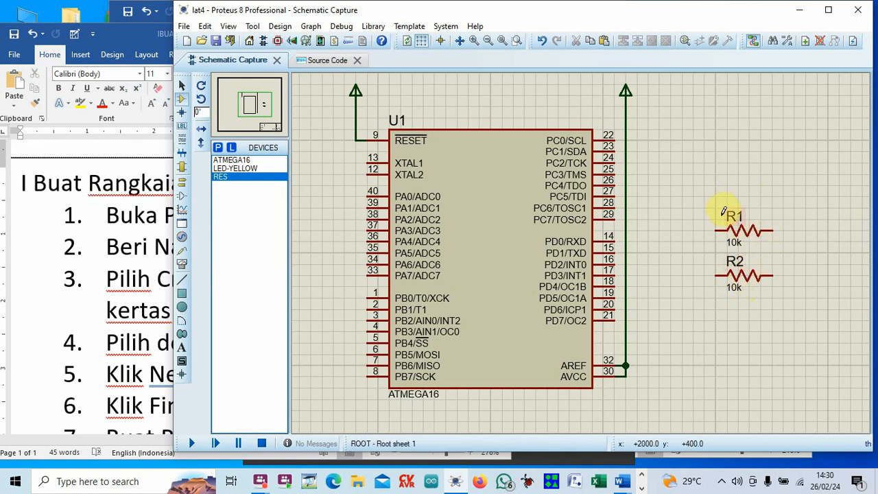
Set the value of resistor R1 to 220.
left_click(734, 245)
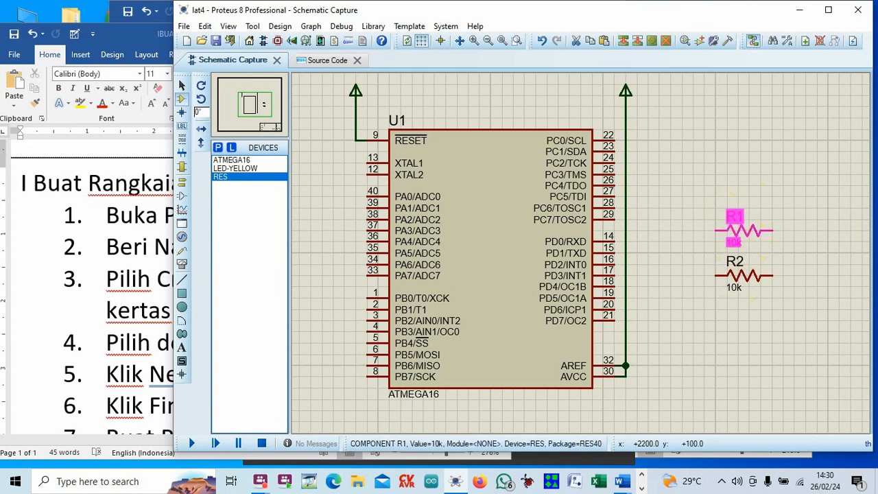
left_click(735, 245)
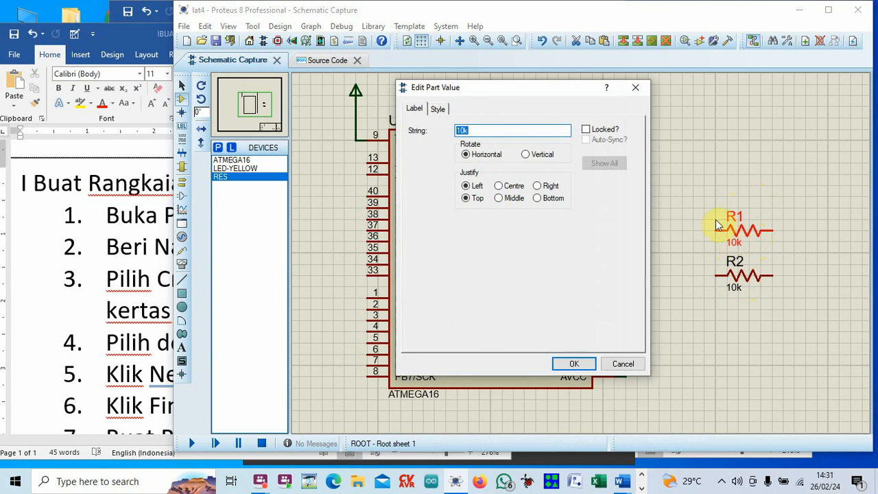
left_click(484, 129)
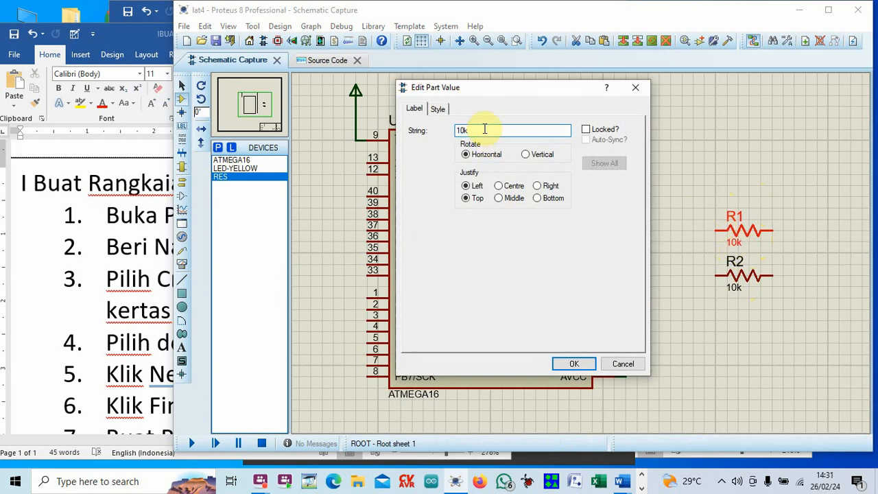
type("220")
left_click(573, 363)
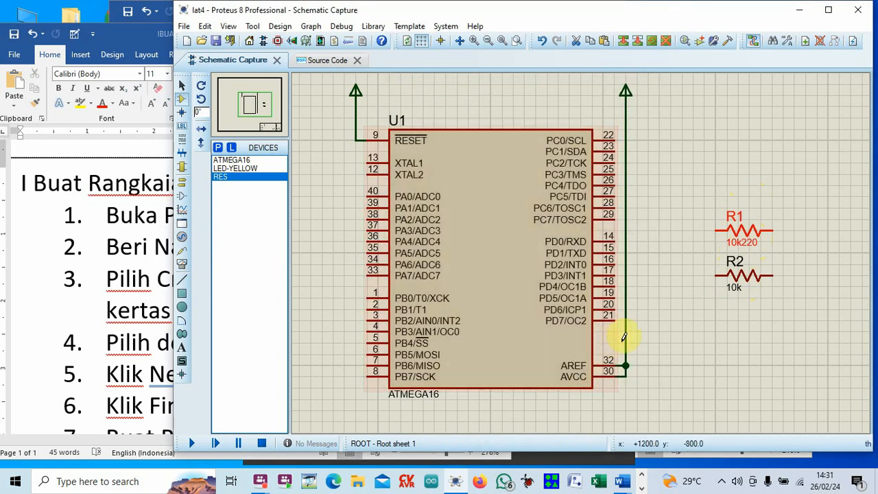
double_click(748, 242)
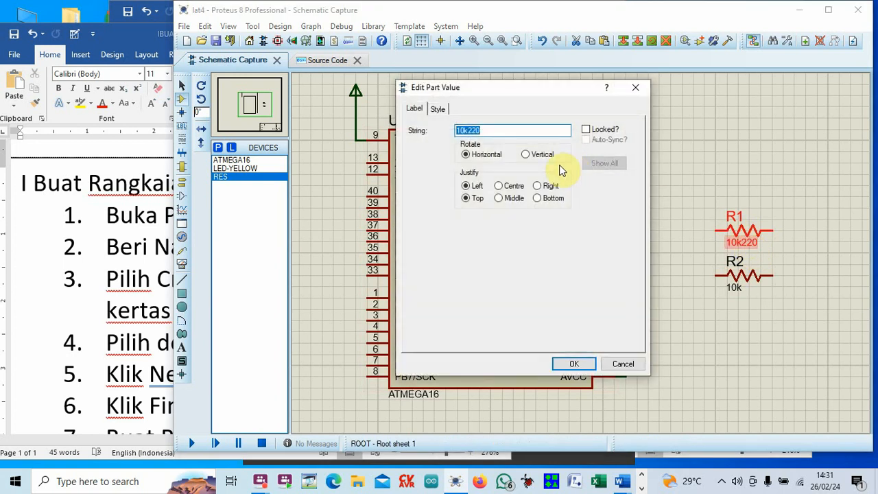
left_click(471, 130)
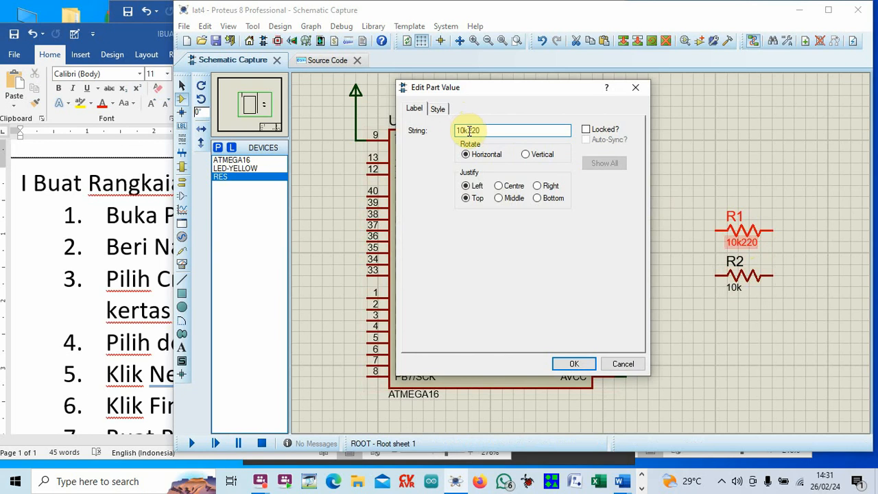
key("BackSpace")
key("BackSpace")
key("BackSpace")
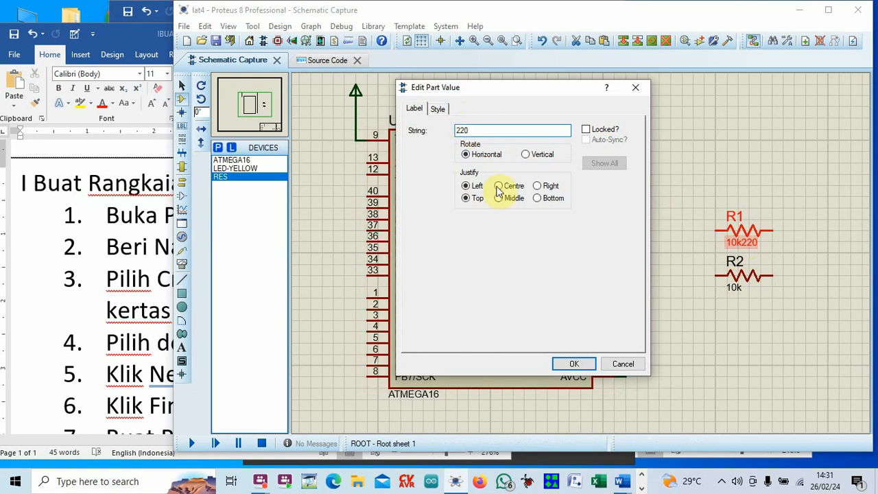
left_click(566, 365)
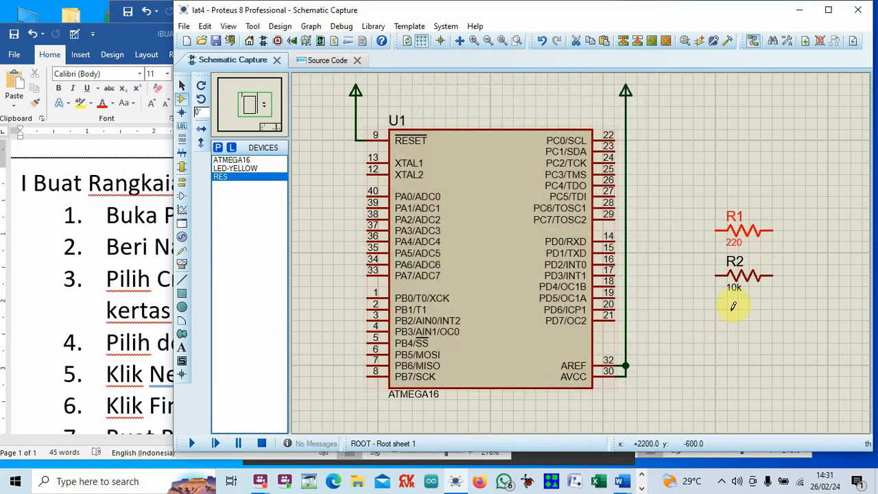
Set the value of resistor R2 to 220.
double_click(735, 288)
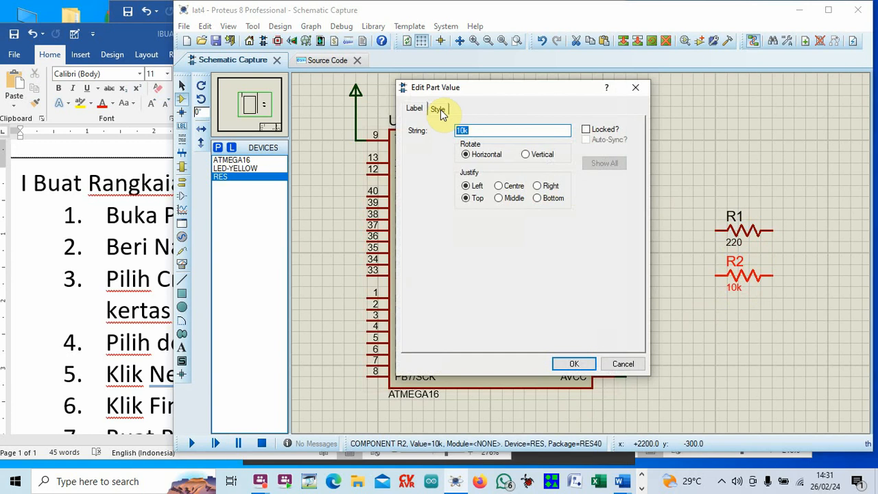
left_click(477, 131)
key("BackSpace")
type("220")
left_click(558, 364)
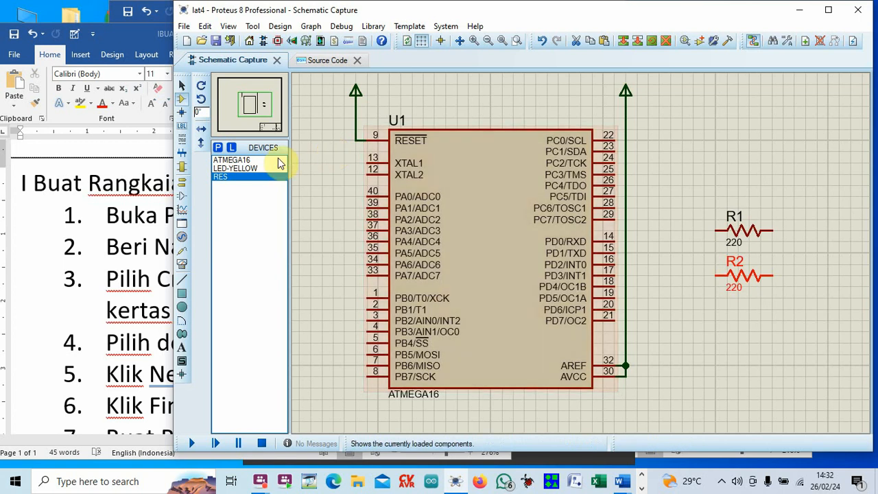
Place two LED-YELLOW components: one below and to the right of R2, the other to the right of R1.
left_click(253, 168)
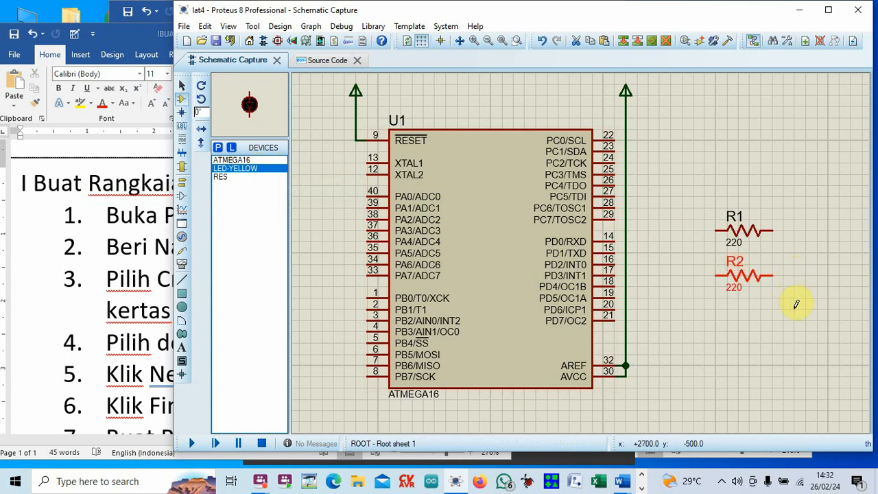
left_click(796, 303)
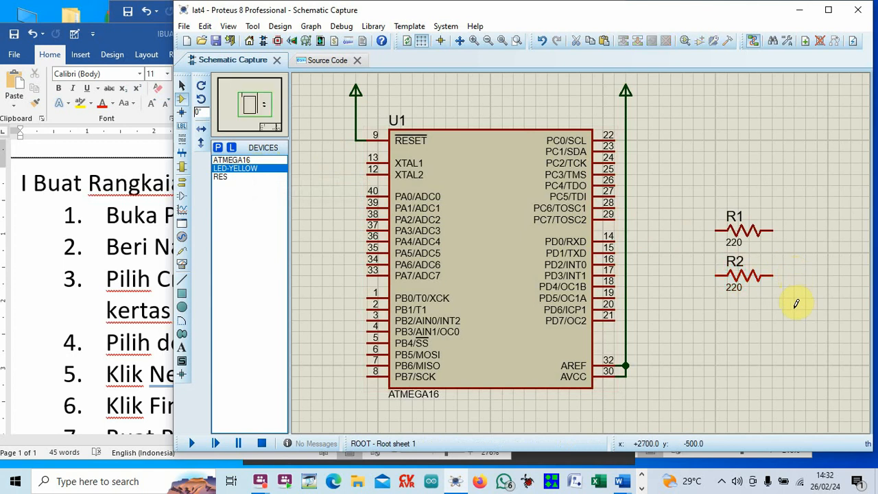
left_click(796, 303)
left_click(795, 311)
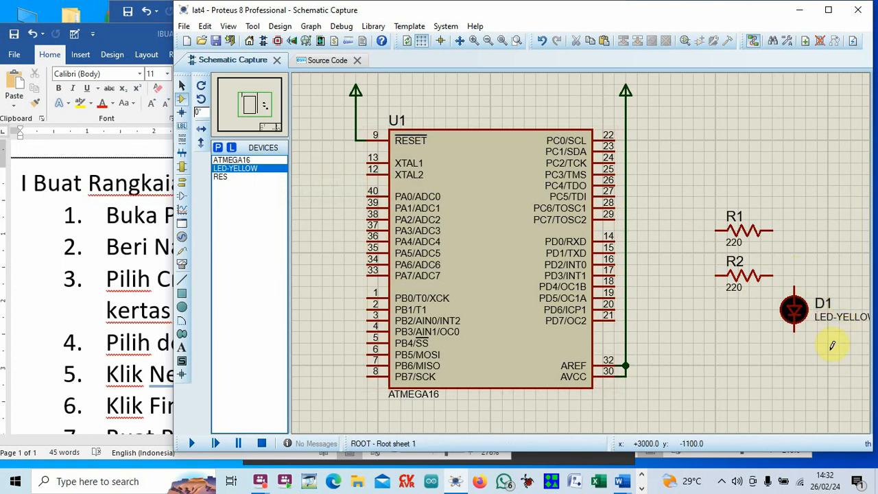
left_click(828, 246)
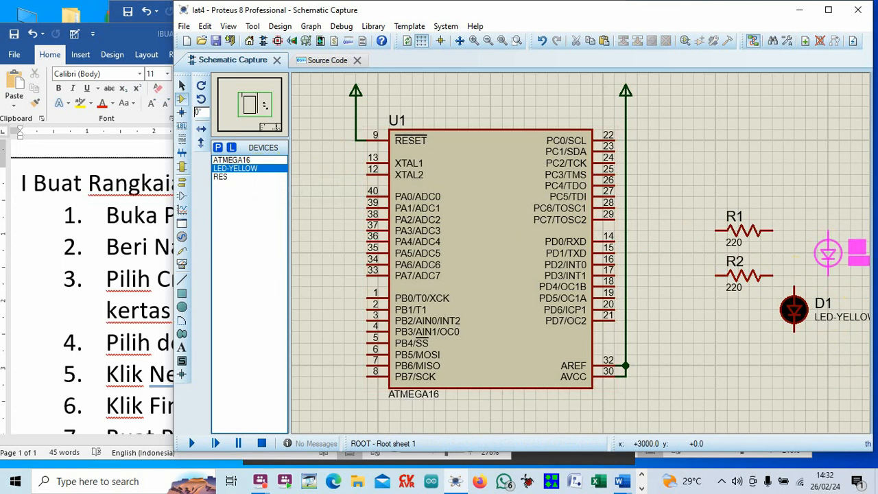
left_click(828, 254)
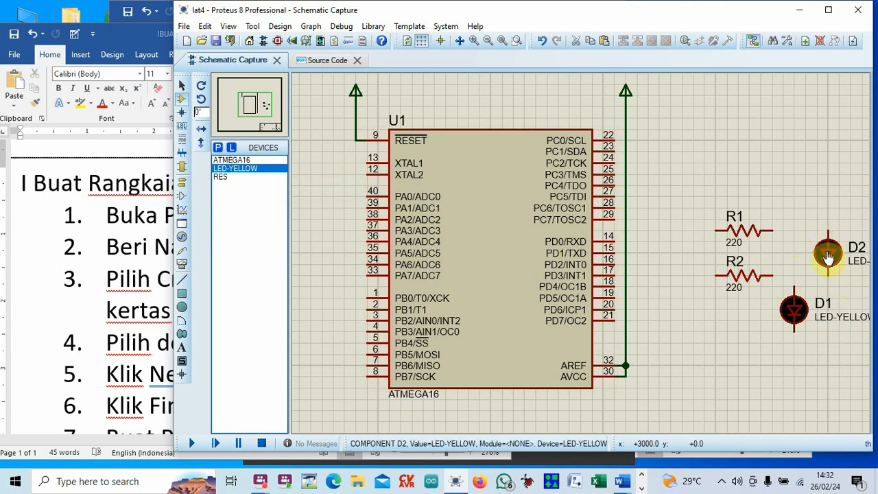
Wire the right end of R1 to the anode of D2 and the right end of R2 to the anode of D1.
left_click(776, 227)
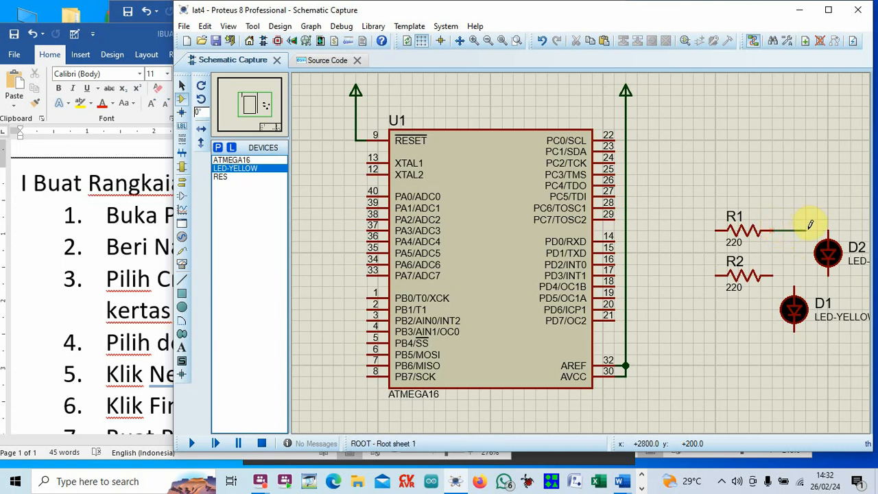
left_click(828, 226)
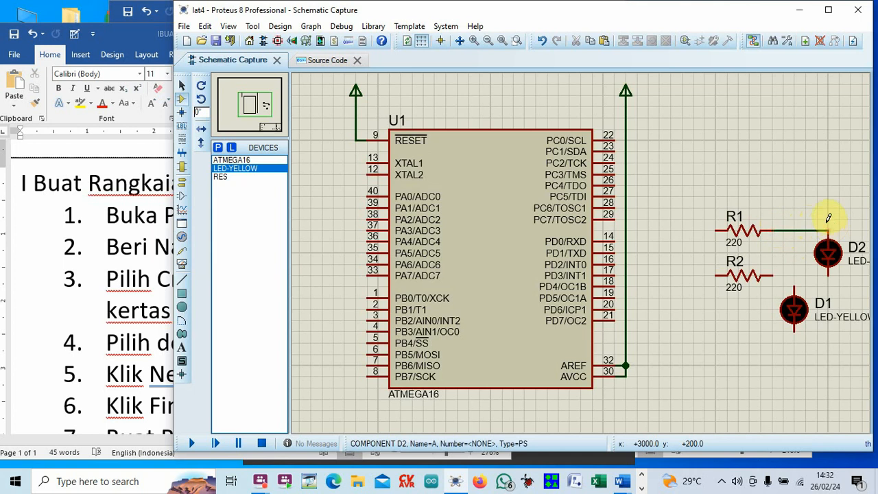
left_click(776, 273)
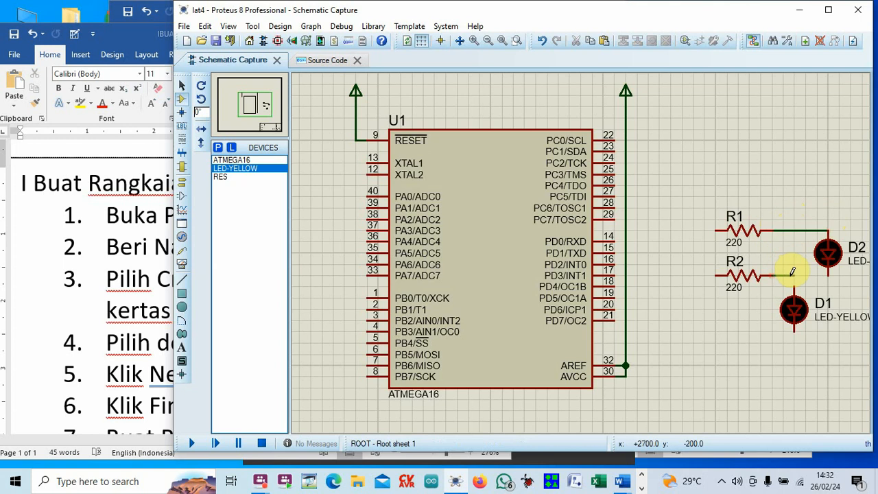
left_click(798, 280)
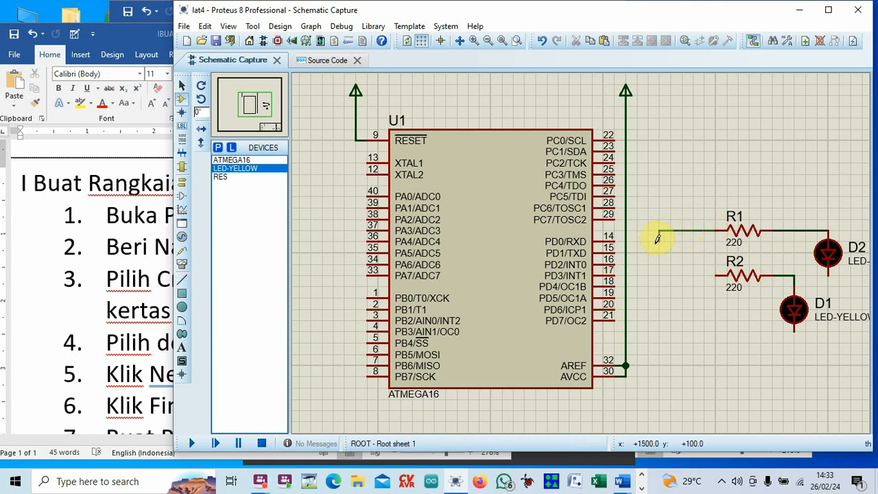
Wire the left end of R1 to pin PD0/RXD and the left end of R2 to pin PD1/TXD of the ATmega16.
left_click(618, 242)
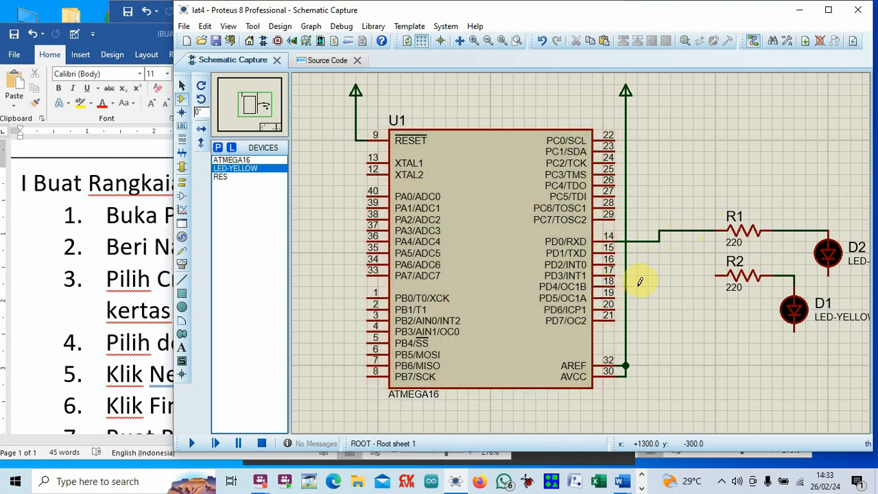
left_click(717, 272)
left_click(659, 259)
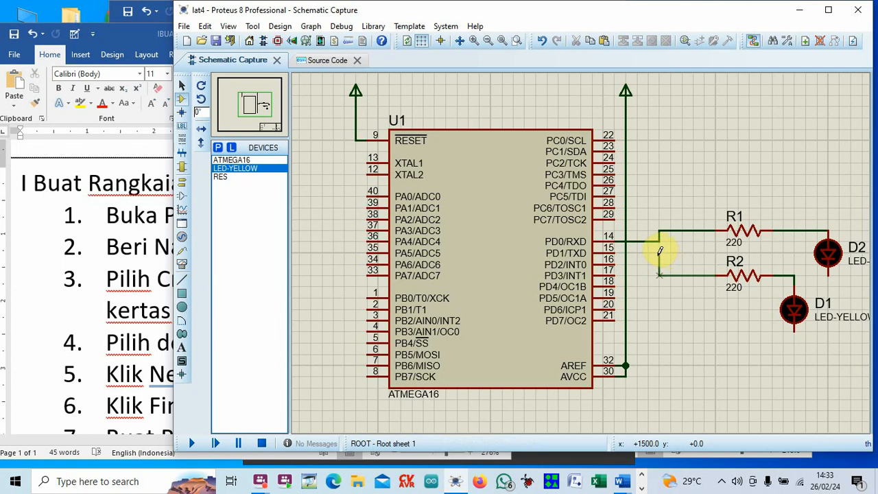
left_click(616, 252)
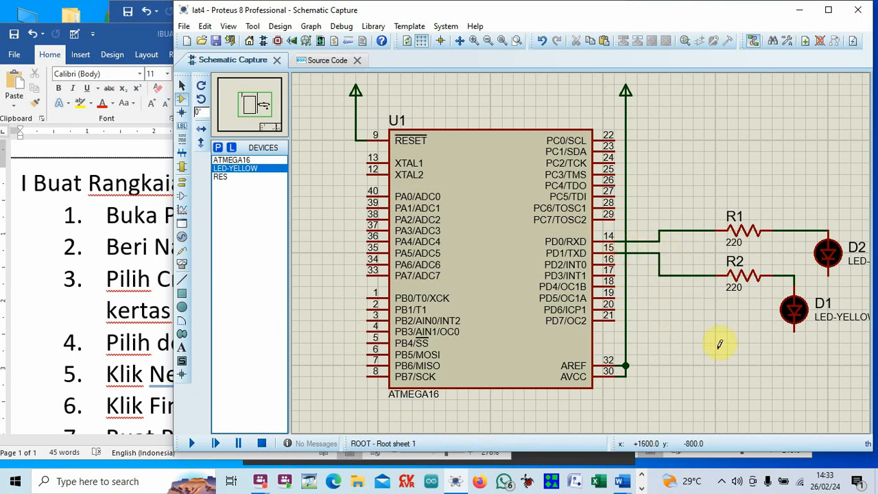
Wire the cathode of D2 to the cathode of D1, routing the wire around the outside of D1.
left_click(829, 275)
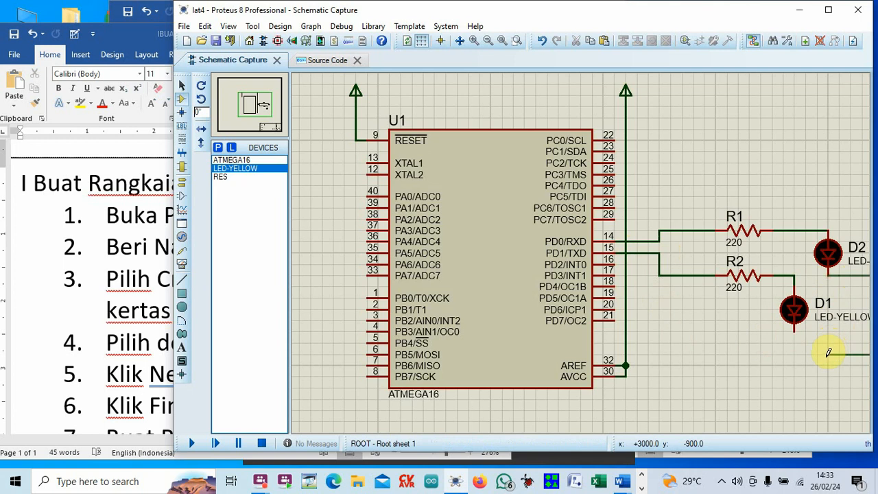
left_click(794, 333)
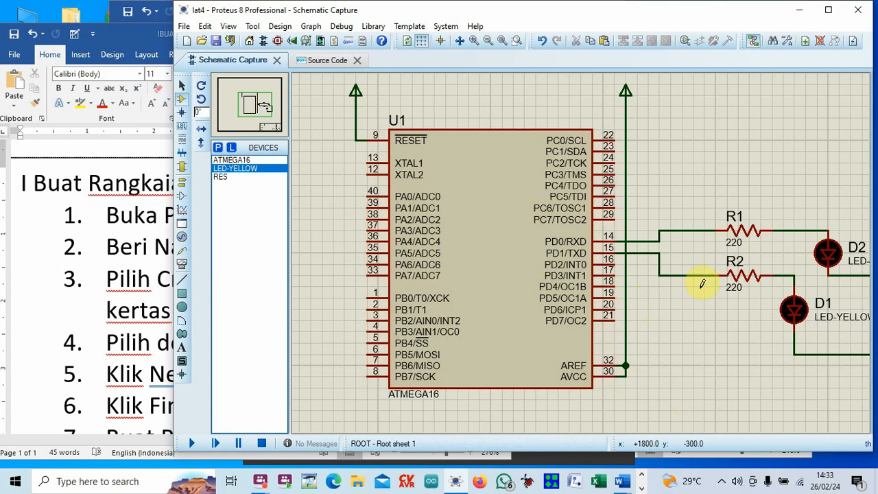
left_click(739, 283)
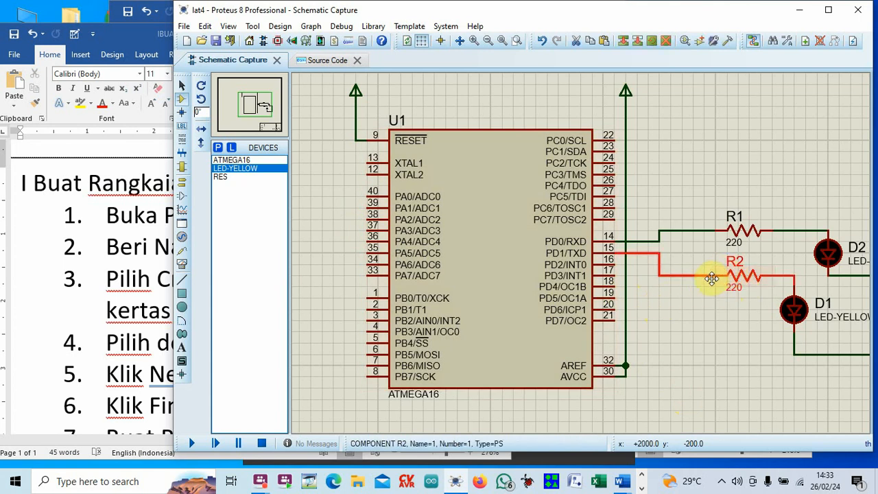
left_click(700, 301)
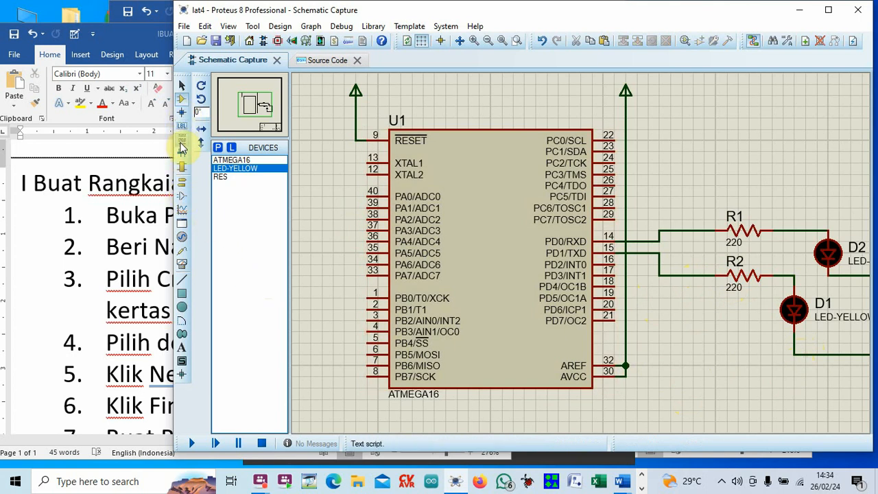
Place a GROUND terminal below the wire joining the LED cathodes and connect it to that wire.
left_click(185, 185)
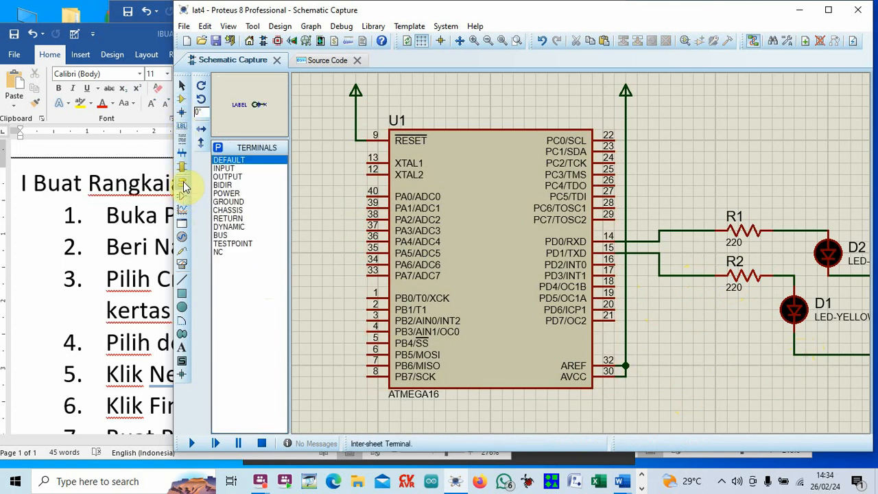
left_click(232, 203)
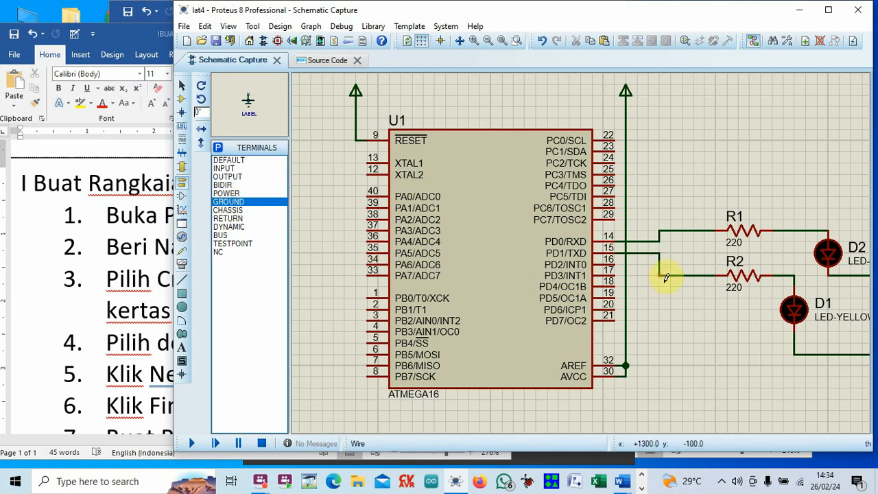
left_click(829, 373)
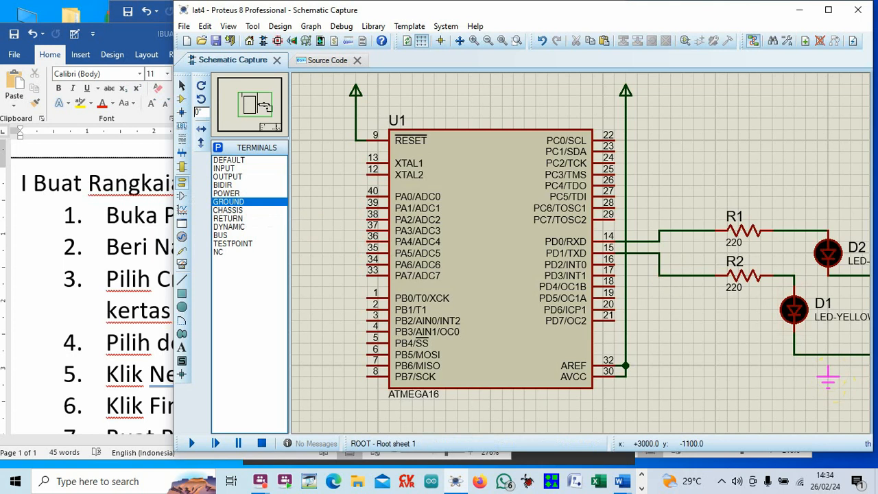
left_click(828, 374)
left_click(829, 359)
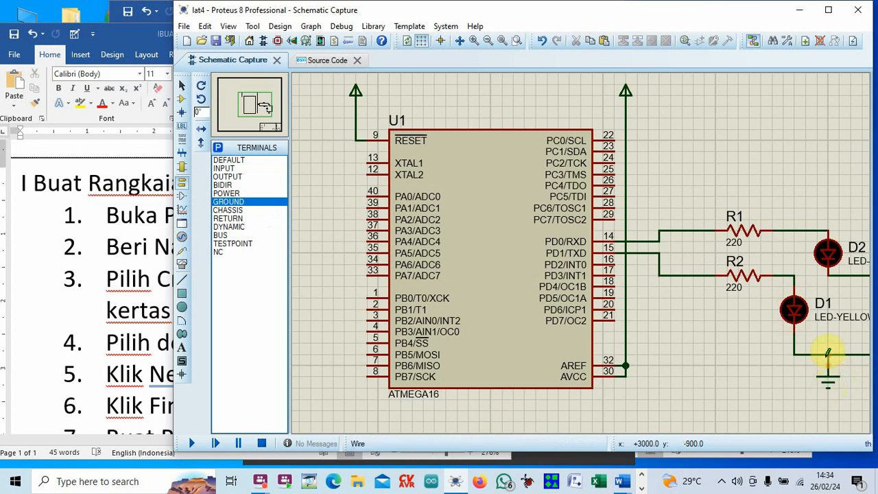
left_click(828, 354)
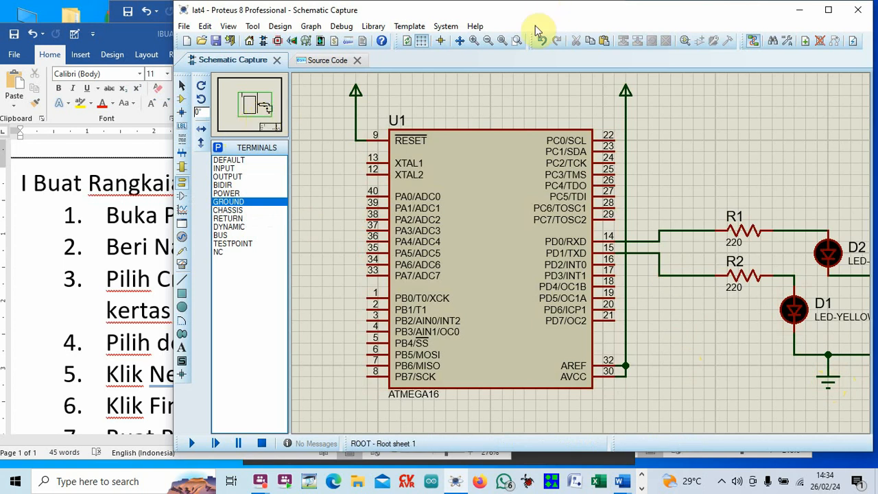
View the whole circuit, read the Word instruction list through item 8, and return to the Proteus schematic.
left_click(490, 42)
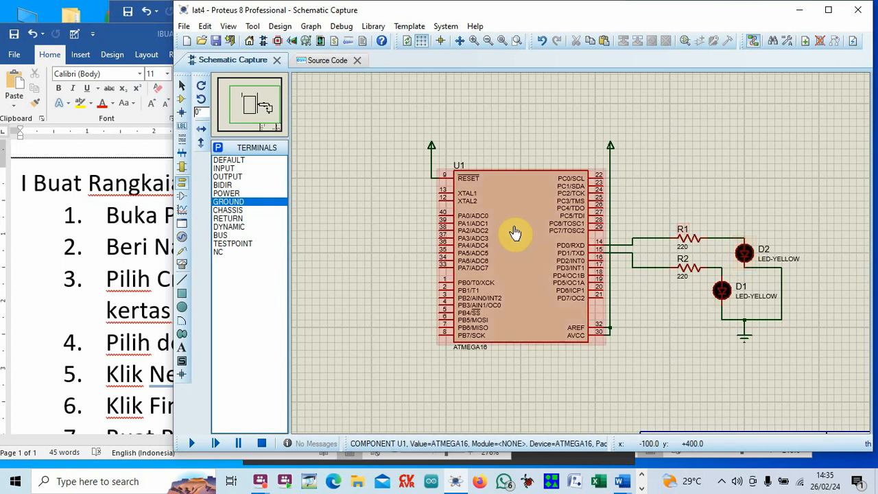
left_click(45, 281)
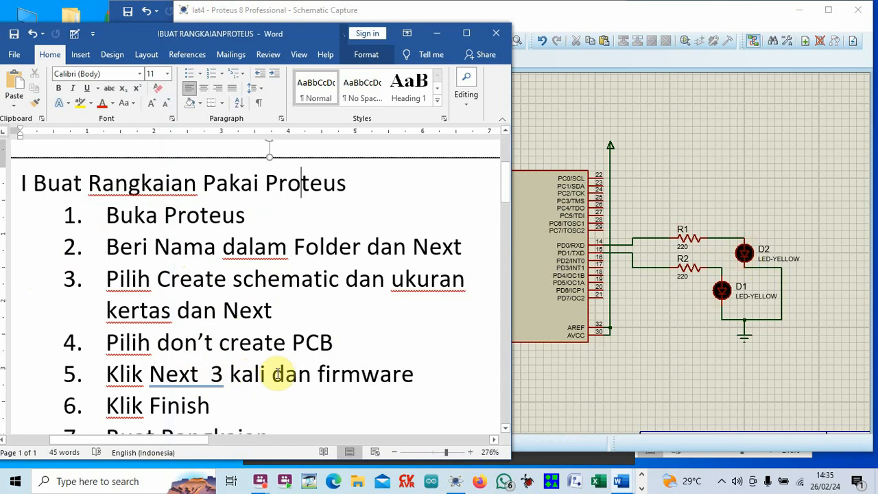
left_click(506, 427)
left_click(506, 428)
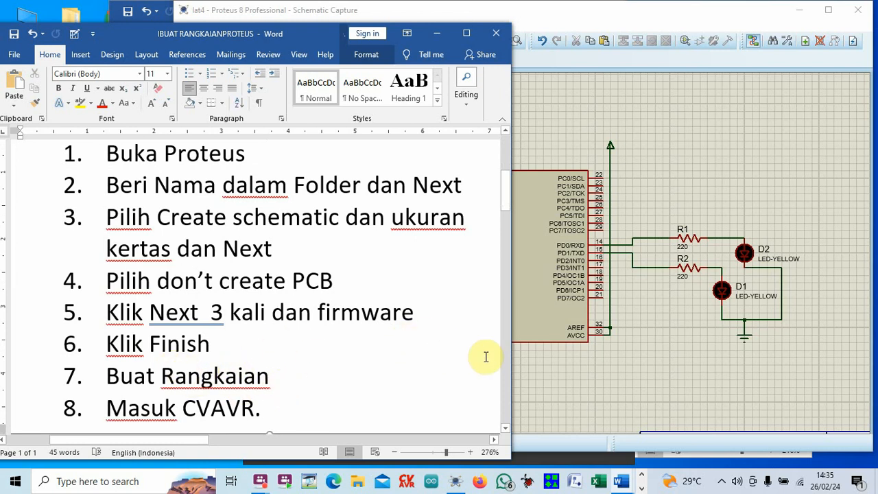
left_click(695, 369)
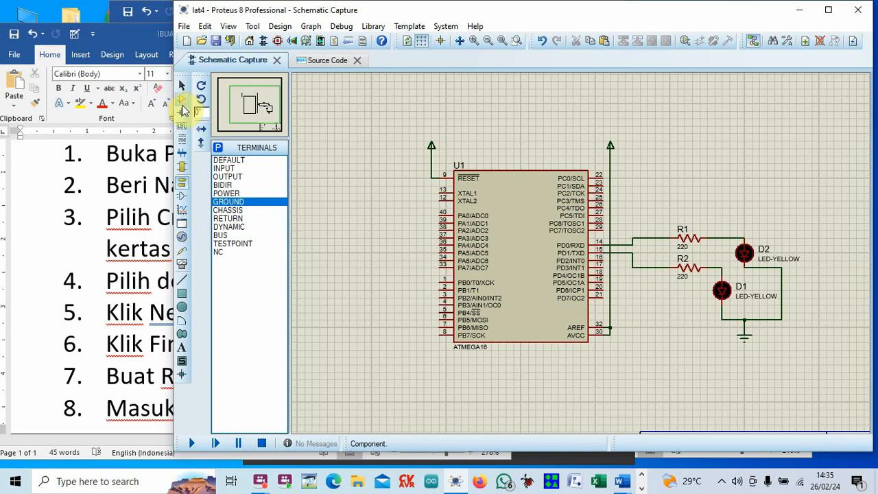
Switch from terminals to component mode to view the devices picked for the schematic.
left_click(218, 148)
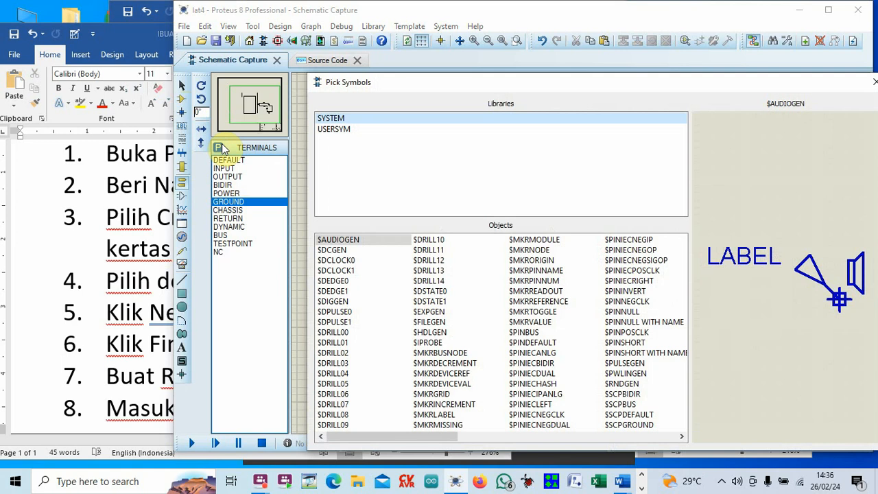
key("Escape")
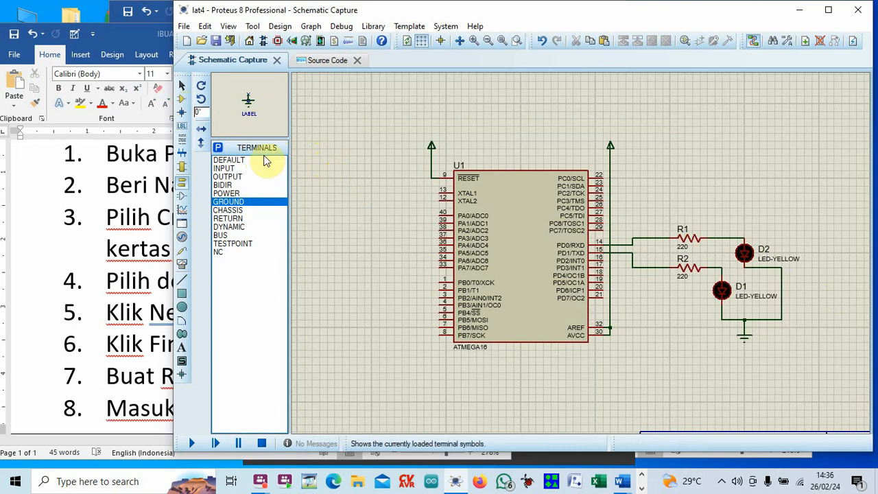
left_click(182, 99)
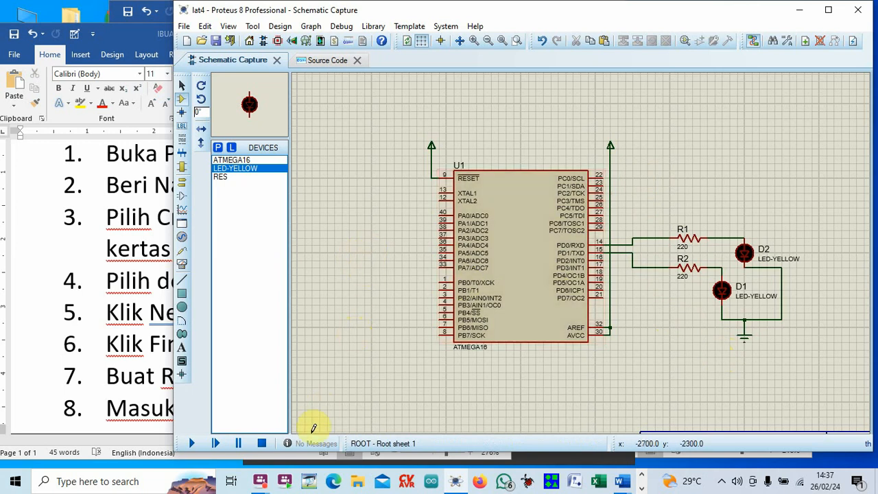
mouse_move(266, 483)
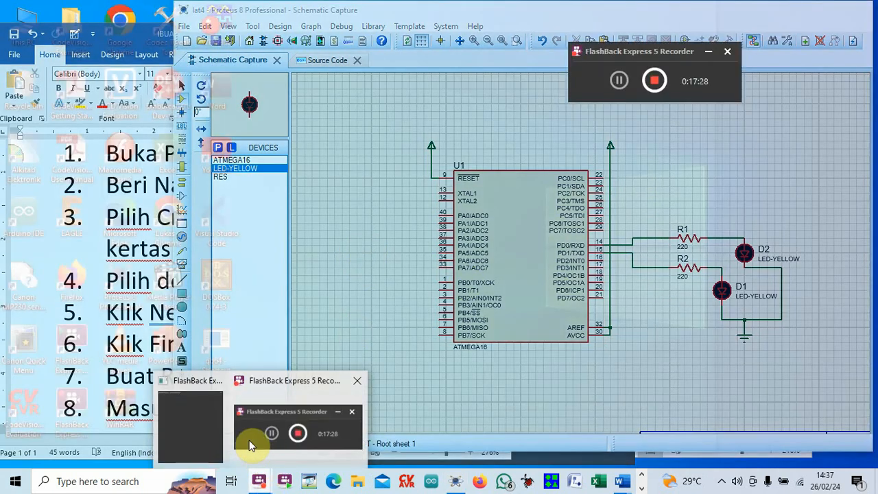
left_click(251, 447)
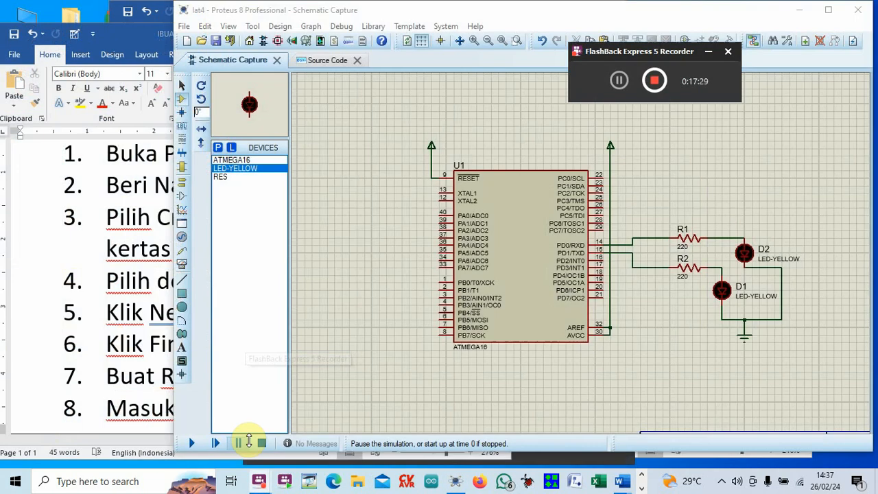
left_click(494, 272)
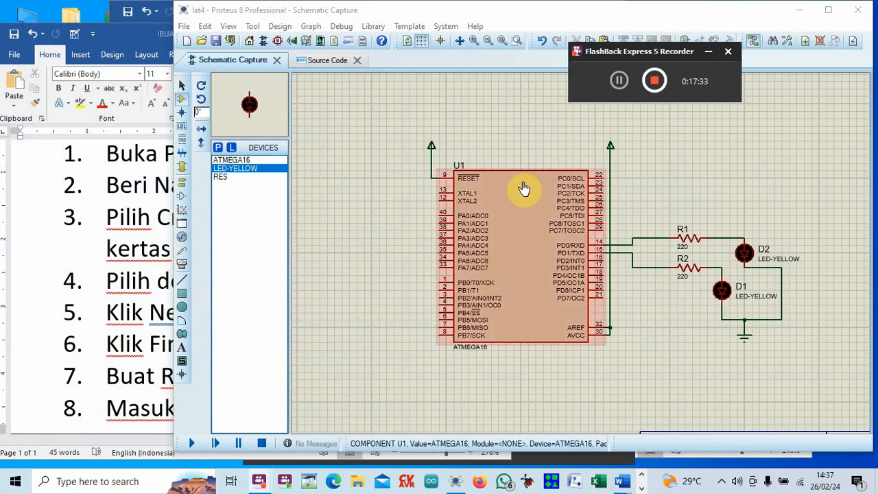
left_click(534, 146)
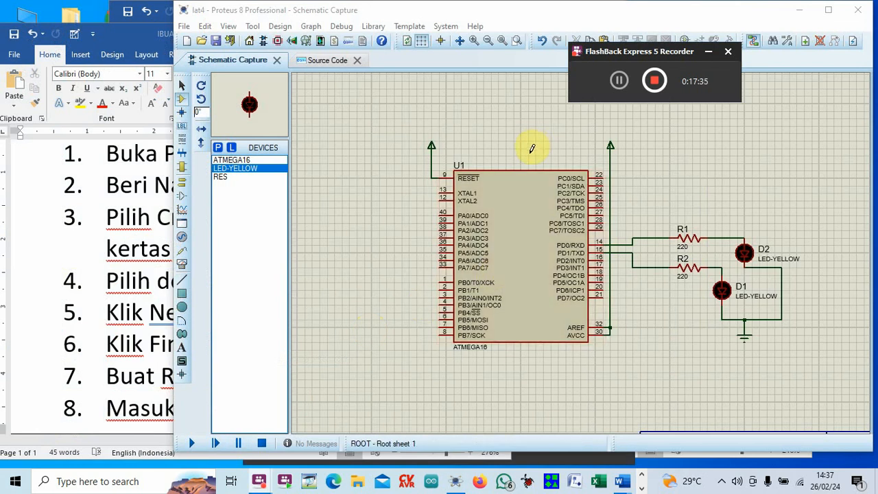